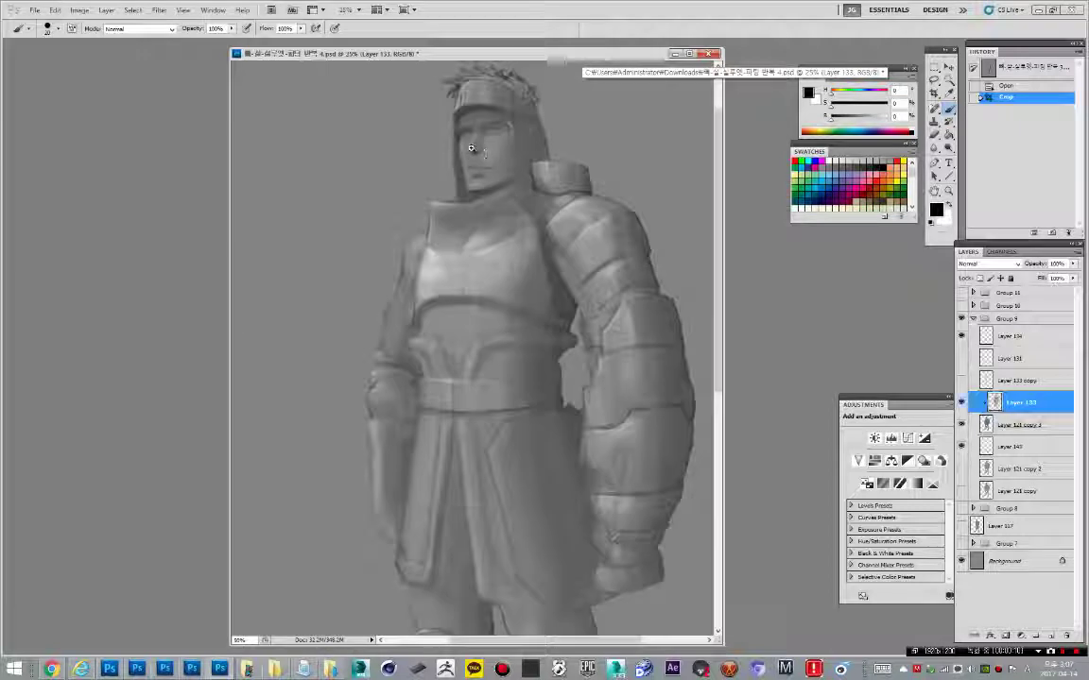
# Step: Isolate Layer 133 to check its content, restore the other layers and merge it down into Layer 121 copy 3
pyautogui.keyDown('ctrl'); pyautogui.click(472, 150); pyautogui.keyUp('ctrl')
pyautogui.press('e')
pyautogui.keyDown('alt'); pyautogui.click(961, 402); pyautogui.keyUp('alt')
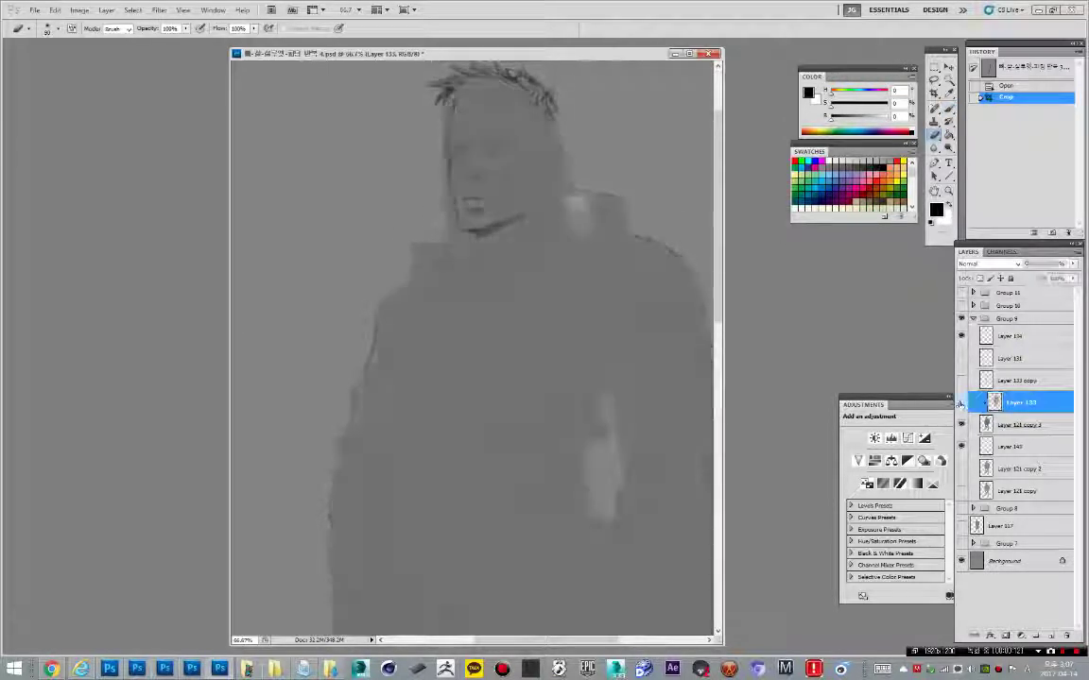
pyautogui.keyDown('alt'); pyautogui.click(961, 402); pyautogui.keyUp('alt')
pyautogui.hotkey('ctrl', 'e')
# Step: Check Layer 134 on its own, move it directly above Layer 121 copy 3, merge it down and review the merged layer
pyautogui.keyDown('alt'); pyautogui.click(961, 336); pyautogui.keyUp('alt')
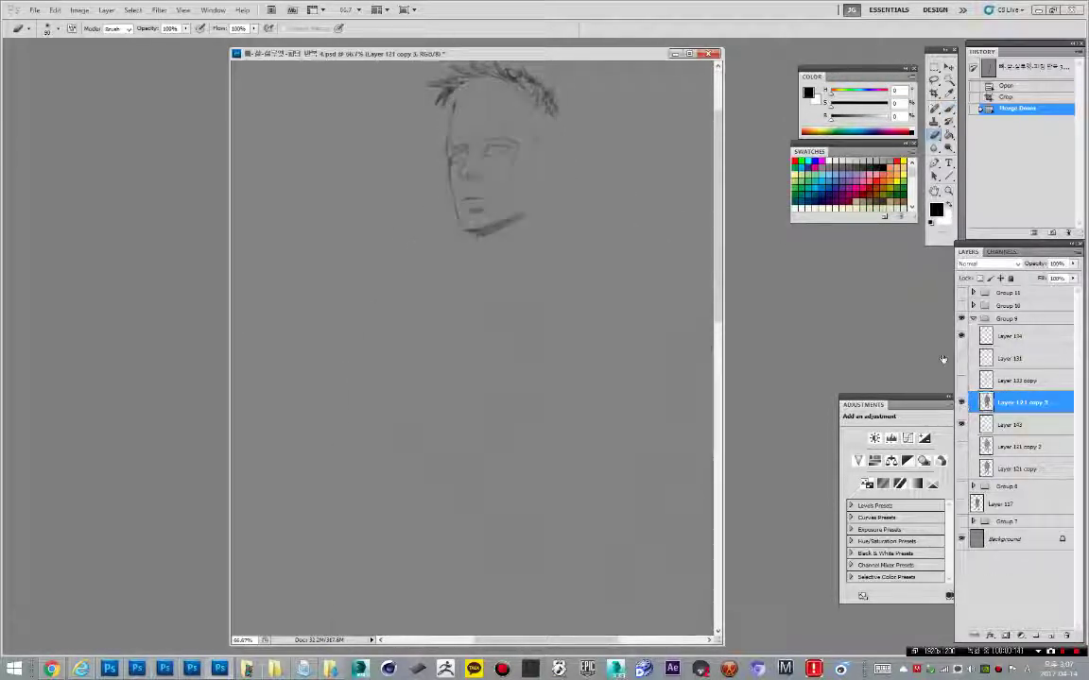
pyautogui.keyDown('alt'); pyautogui.click(961, 336); pyautogui.keyUp('alt')
pyautogui.click(961, 337)
pyautogui.click(961, 338)
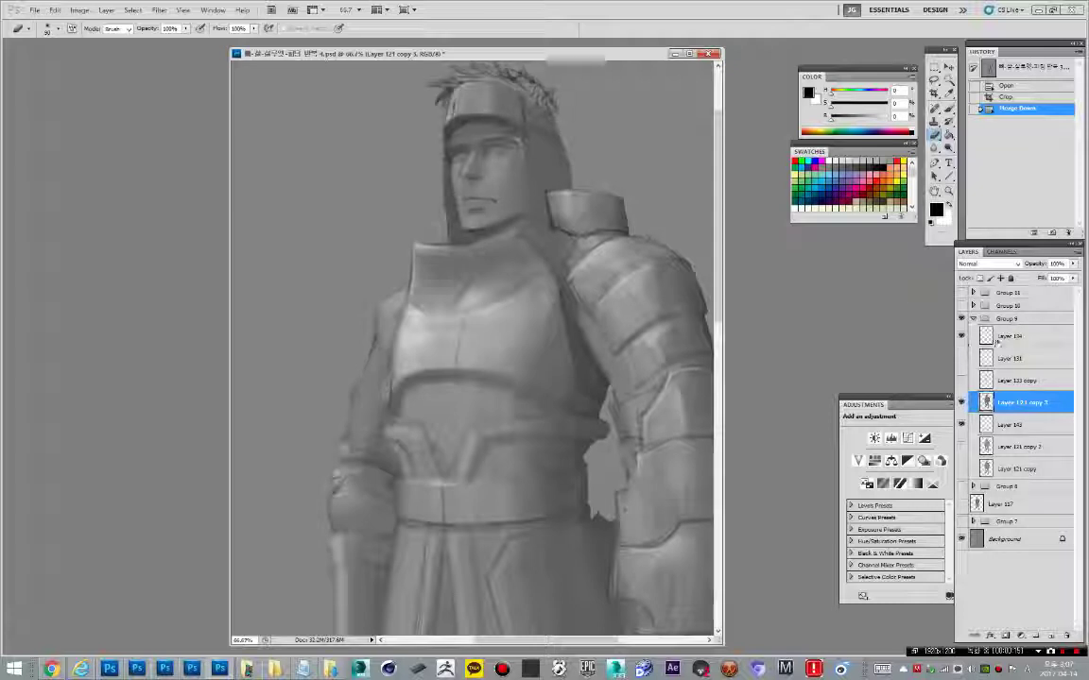
pyautogui.moveTo(986, 340); pyautogui.dragTo(985, 390)
pyautogui.hotkey('ctrl', 'e')
pyautogui.keyDown('alt'); pyautogui.click(961, 381); pyautogui.keyUp('alt')
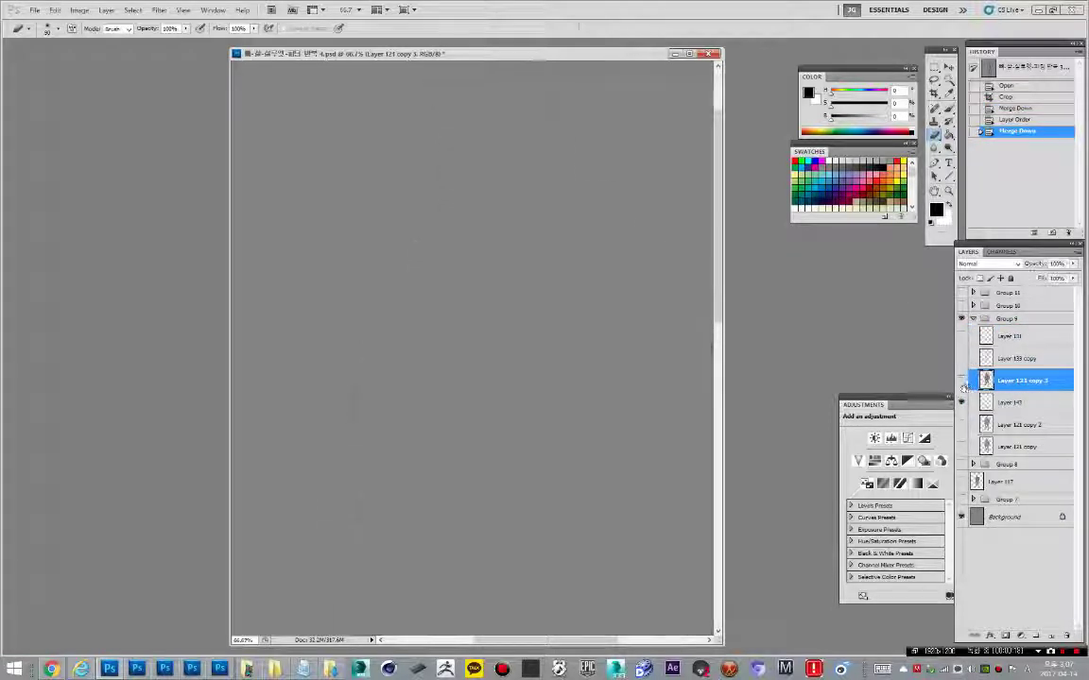
pyautogui.keyDown('alt'); pyautogui.click(961, 381); pyautogui.keyUp('alt')
pyautogui.keyDown('alt'); pyautogui.click(961, 381); pyautogui.keyUp('alt')
pyautogui.keyDown('alt'); pyautogui.click(961, 381); pyautogui.keyUp('alt')
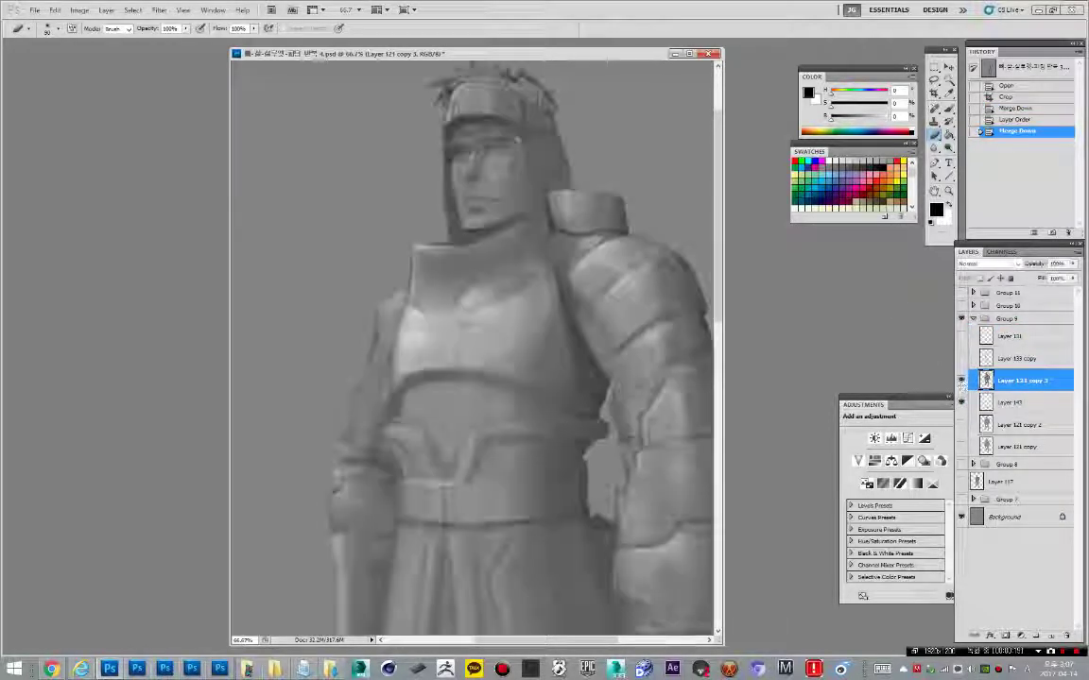
# Step: Sample the grey of the face and brush small shading strokes around the eye, undoing the unwanted ones
pyautogui.press('b')
pyautogui.keyDown('alt'); pyautogui.click(484, 144); pyautogui.keyUp('alt')
pyautogui.keyDown('alt'); pyautogui.click(479, 159); pyautogui.keyUp('alt')
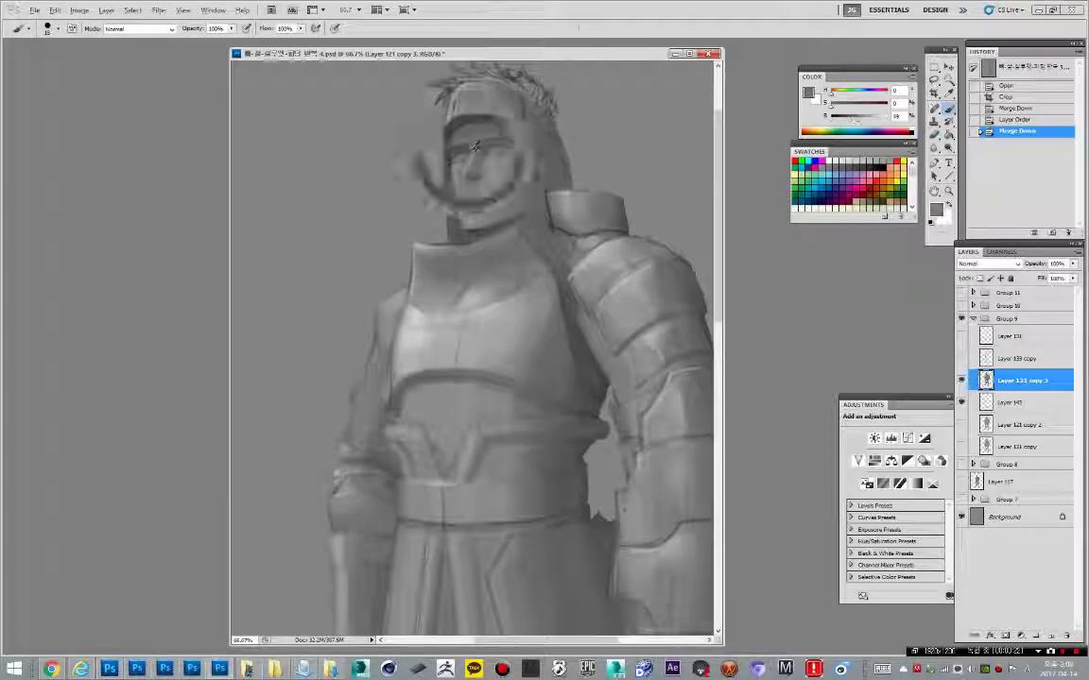
pyautogui.press('[')
pyautogui.press('[')
pyautogui.hotkey('ctrl', 'z')
pyautogui.moveTo(479, 161)
pyautogui.mouseDown()
pyautogui.moveTo(517, 177)
pyautogui.moveTo(489, 151)
pyautogui.mouseUp()
pyautogui.press('d')
pyautogui.hotkey('ctrl', 'z')
pyautogui.press(']')
pyautogui.press(']')
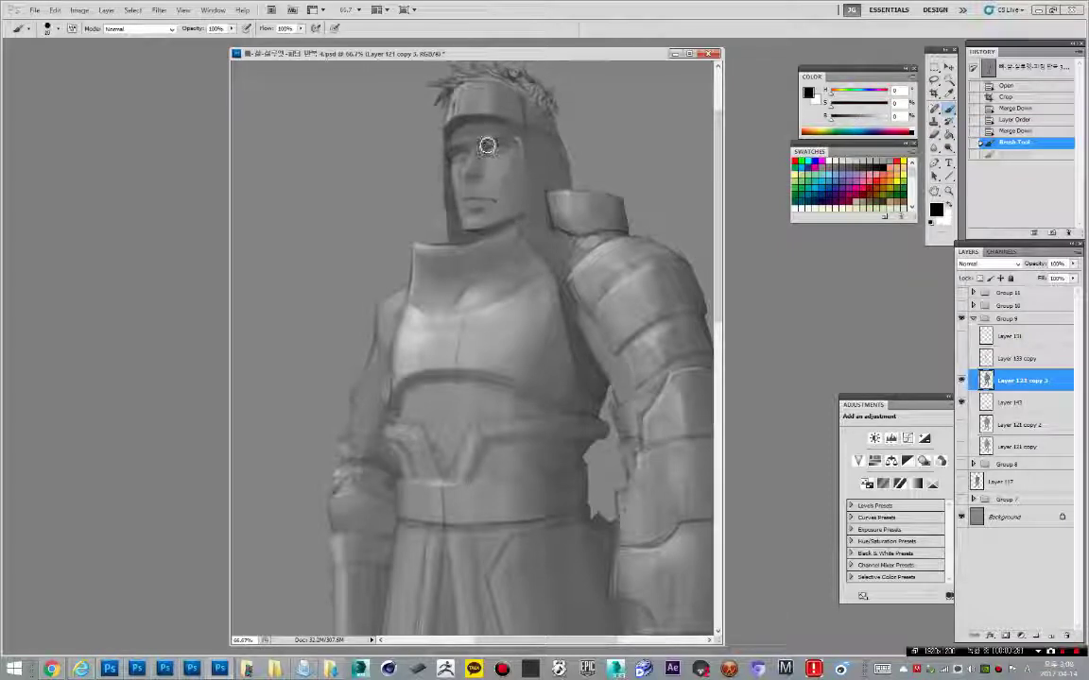
# Step: Choose a different brush preset and paint shading from the eye down the nose bridge with a reduced brush size
pyautogui.rightClick(487, 146)
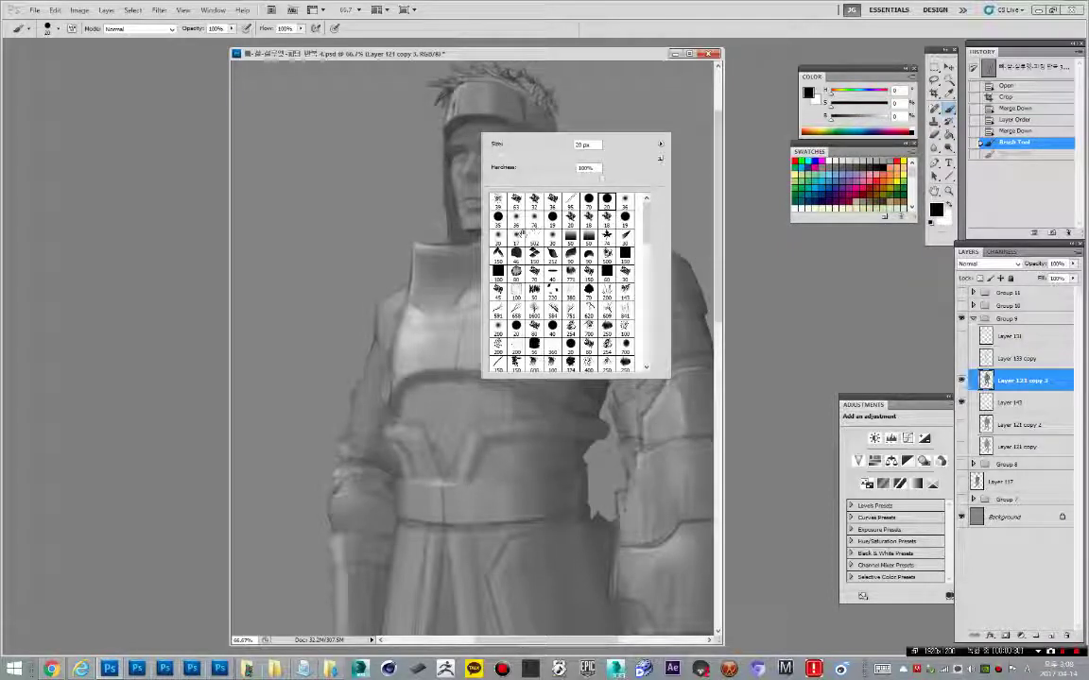
pyautogui.click(517, 221)
pyautogui.click(534, 220)
pyautogui.moveTo(485, 148); pyautogui.dragTo(476, 164)
pyautogui.press('[')
pyautogui.press('[')
pyautogui.press('[')
pyautogui.press('[')
pyautogui.press('[')
pyautogui.press('[')
pyautogui.press('[')
pyautogui.press('[')
pyautogui.press('[')
pyautogui.hotkey('ctrl', 'z')
# Step: Sample a grey from the brow area and refine the nose side and eye socket with a finer brush
pyautogui.keyDown('alt'); pyautogui.click(476, 147); pyautogui.keyUp('alt')
pyautogui.moveTo(475, 163)
pyautogui.mouseDown()
pyautogui.moveTo(474, 175)
pyautogui.moveTo(481, 154)
pyautogui.moveTo(497, 152)
pyautogui.mouseUp()
pyautogui.press('d')
pyautogui.press('x')
pyautogui.press('x')
pyautogui.press('[')
pyautogui.press('[')
pyautogui.press('[')
pyautogui.press('[')
pyautogui.press('[')
pyautogui.press('[')
pyautogui.press('[')
pyautogui.press('[')
pyautogui.press('[')
pyautogui.hotkey('ctrl', 'z')
# Step: Define the brow and eye line with fine strokes and sampled grey, undoing the last stroke
pyautogui.moveTo(501, 151)
pyautogui.mouseDown()
pyautogui.moveTo(518, 155)
pyautogui.moveTo(443, 144)
pyautogui.mouseUp()
pyautogui.hotkey('ctrl', 'z')
pyautogui.keyDown('alt'); pyautogui.click(508, 151); pyautogui.keyUp('alt')
pyautogui.press('d')
pyautogui.hotkey('ctrl', 'z')
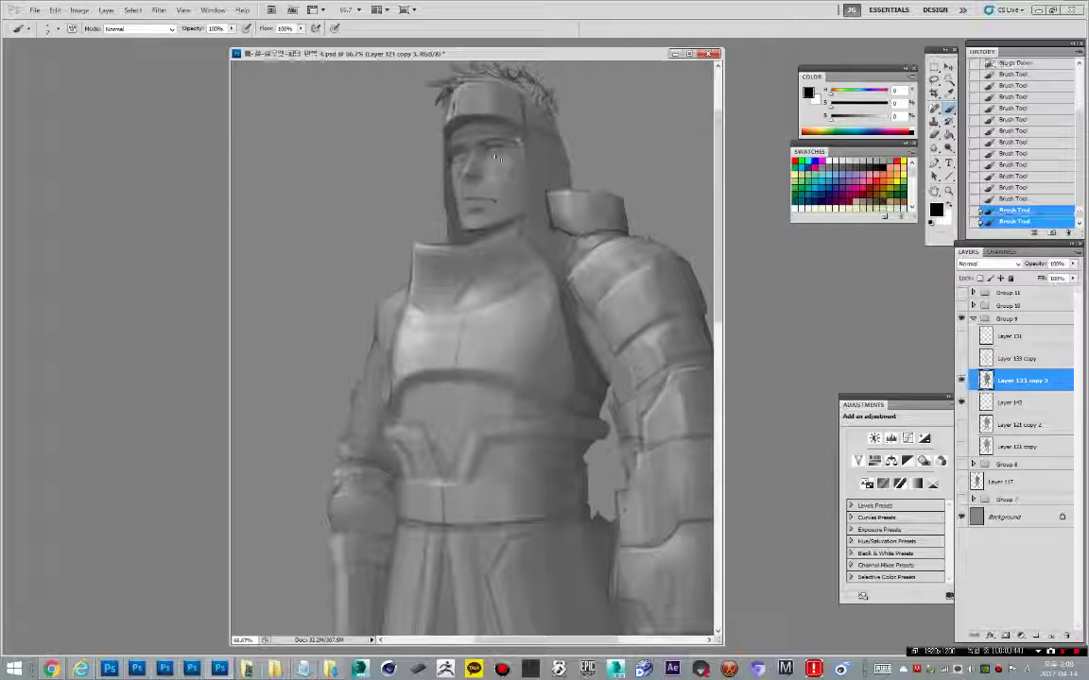
# Step: Brush shading beside the nose and above the mouth with a larger brush, undoing the last stroke
pyautogui.press(']')
pyautogui.press(']')
pyautogui.press(']')
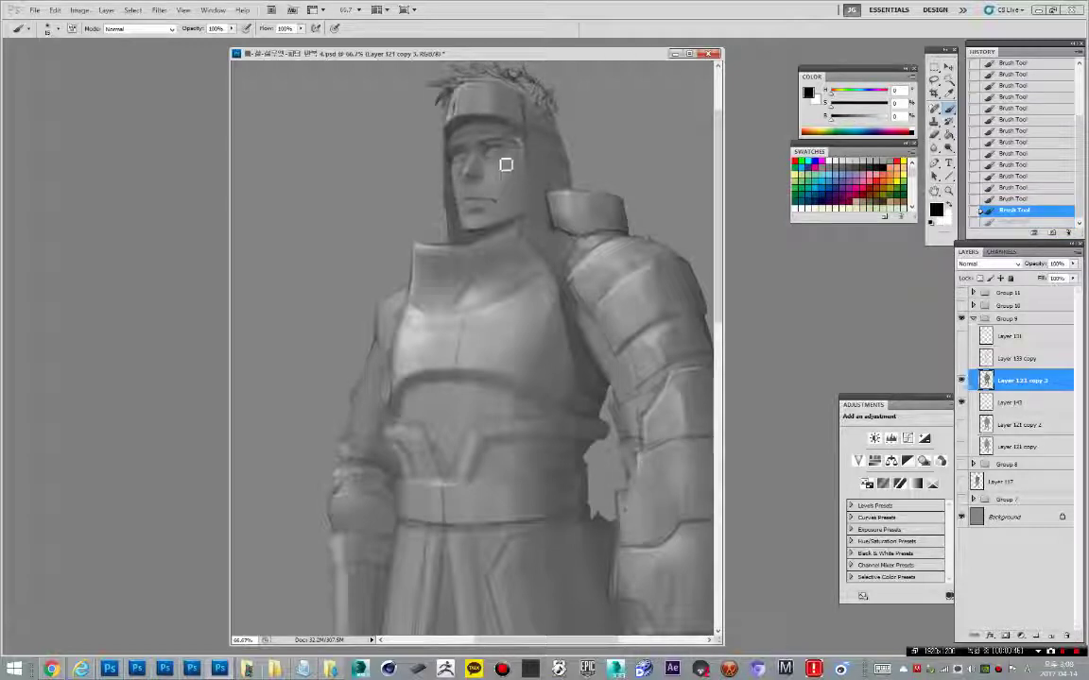
pyautogui.moveTo(471, 183); pyautogui.dragTo(464, 178)
pyautogui.hotkey('ctrl', 'z')
pyautogui.press('[')
pyautogui.press('[')
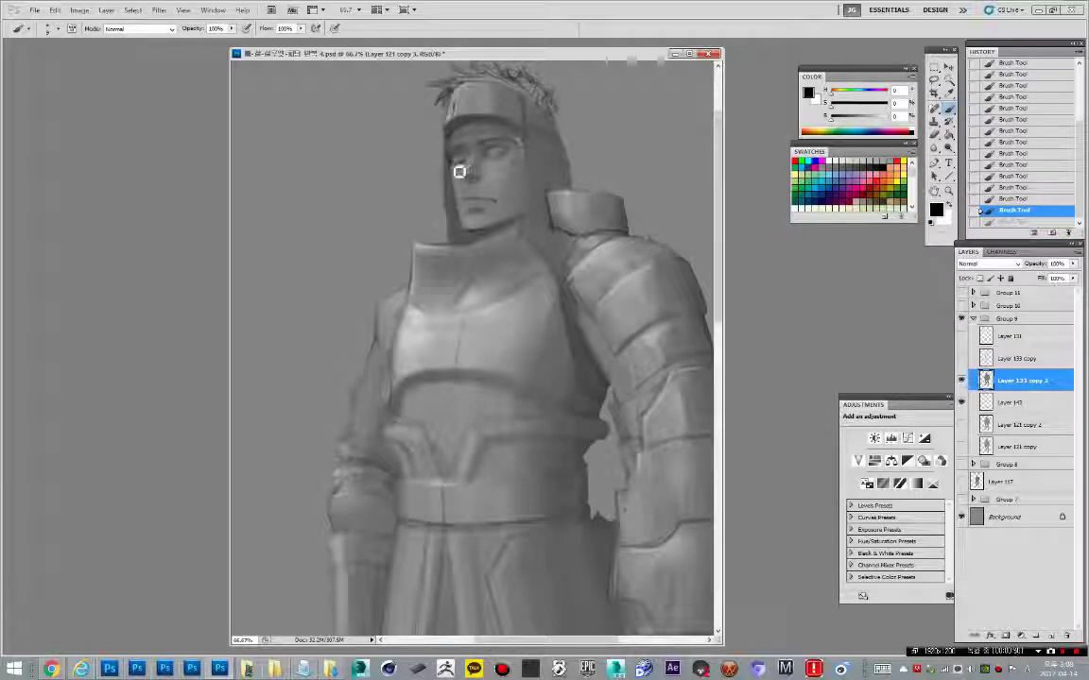
# Step: Darken the eye sockets and the area beside the nose with progressively smaller brush strokes
pyautogui.moveTo(459, 171)
pyautogui.mouseDown()
pyautogui.moveTo(466, 158)
pyautogui.moveTo(472, 176)
pyautogui.moveTo(479, 167)
pyautogui.mouseUp()
pyautogui.hotkey('ctrl', 'z')
pyautogui.press('[')
pyautogui.press('[')
pyautogui.press('x')
pyautogui.hotkey('ctrl', 'z')
pyautogui.hotkey('ctrl', 'z')
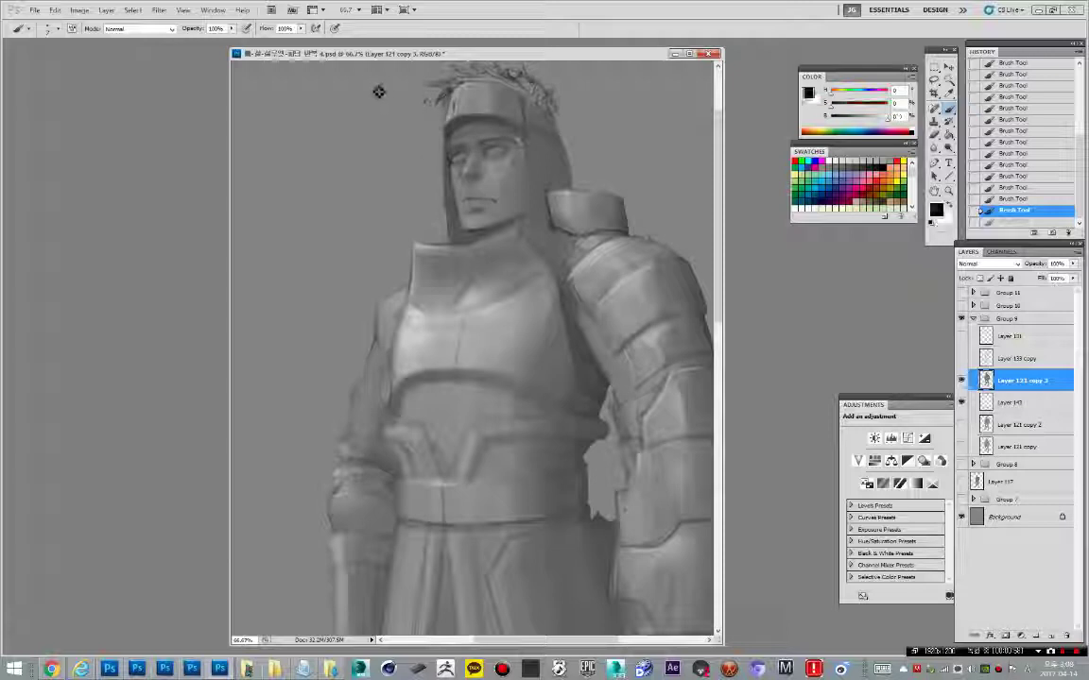
# Step: Undo the small trial sketch beside the head
pyautogui.press('x')
pyautogui.hotkey('ctrl', 'alt', 'z')
pyautogui.hotkey('ctrl', 'alt', 'z')
pyautogui.hotkey('ctrl', 'alt', 'z')
pyautogui.hotkey('ctrl', 'alt', 'z')
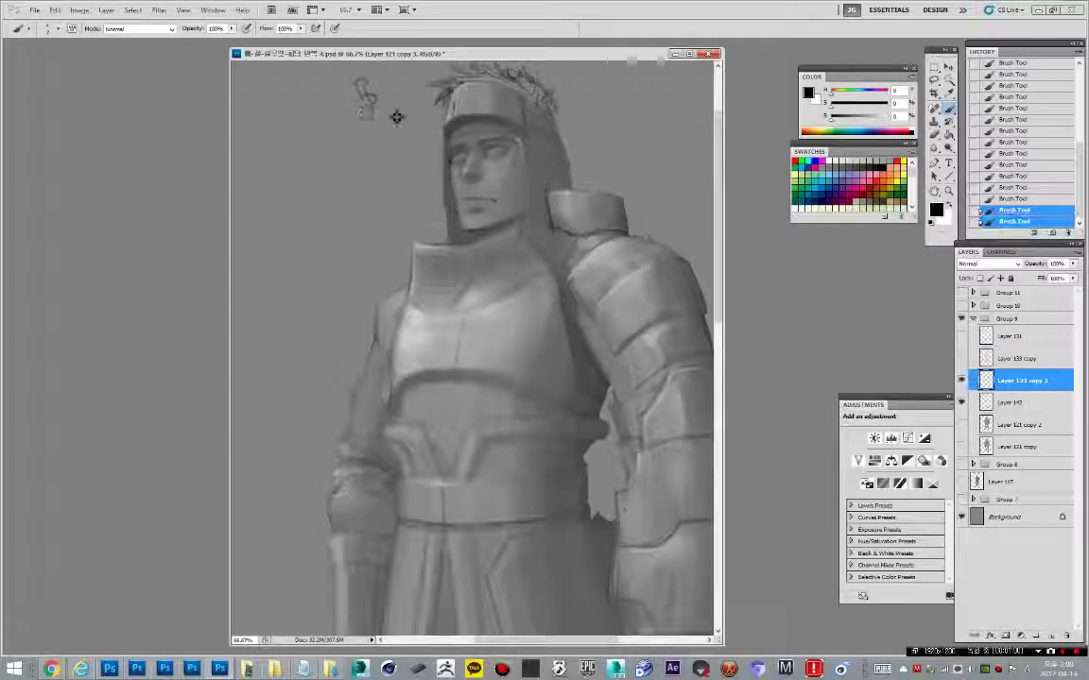
pyautogui.hotkey('ctrl', 'alt', 'z')
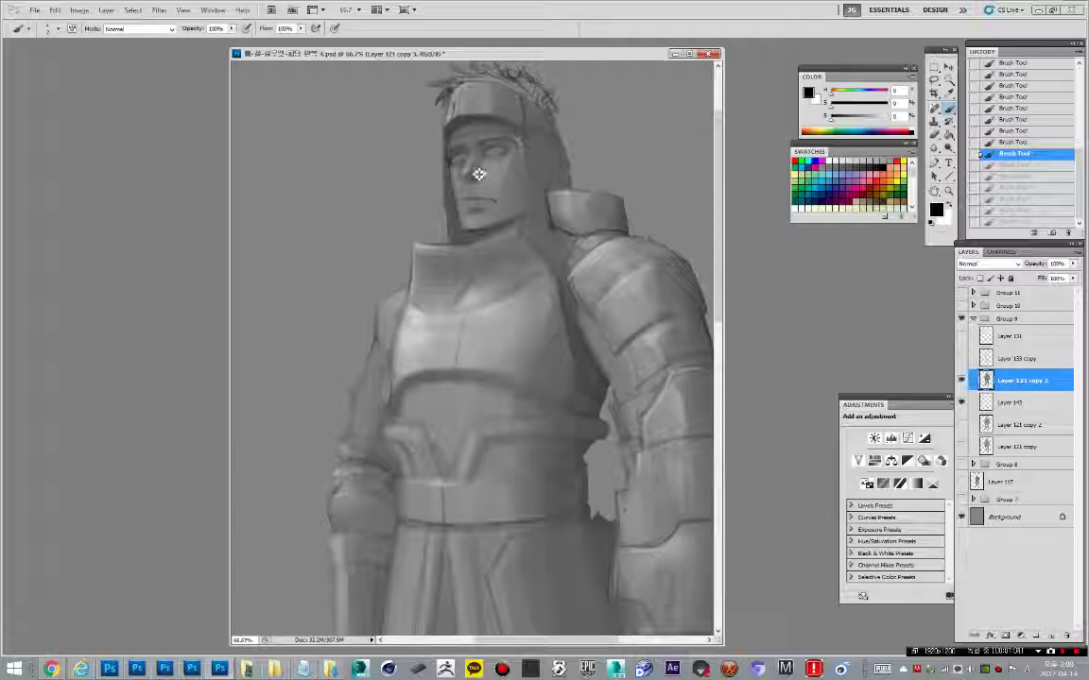
# Step: Try sketching a ground line with crossed ends below the feet and a vertical guide beside the figure
pyautogui.hotkey('ctrl', '-')
pyautogui.hotkey('ctrl', '-')
pyautogui.hotkey('ctrl', '-')
pyautogui.hotkey('ctrl', '-')
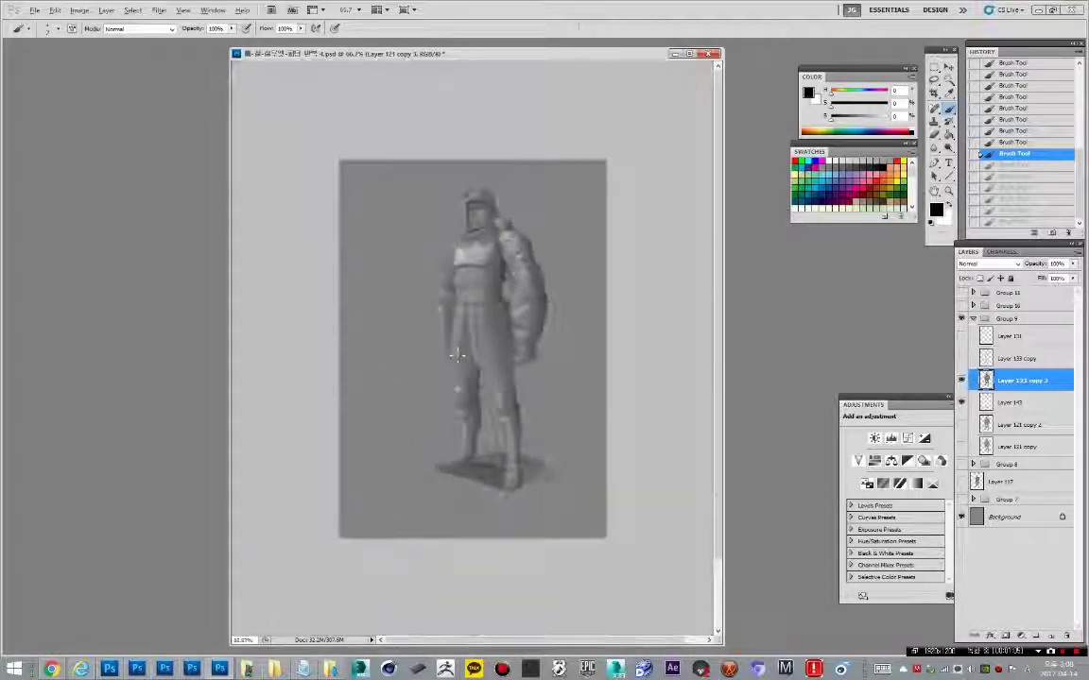
pyautogui.moveTo(413, 517)
pyautogui.mouseDown()
pyautogui.moveTo(591, 523)
pyautogui.moveTo(571, 529)
pyautogui.mouseUp()
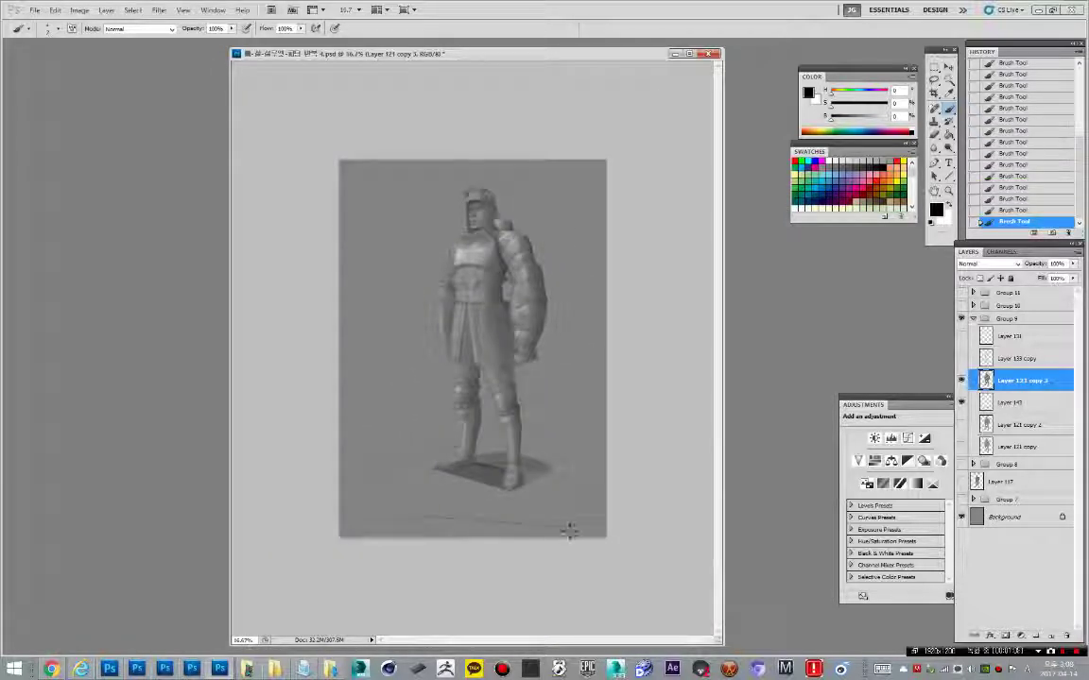
pyautogui.hotkey('ctrl', 'alt', 'z')
pyautogui.hotkey('ctrl', 'shift', 'z')
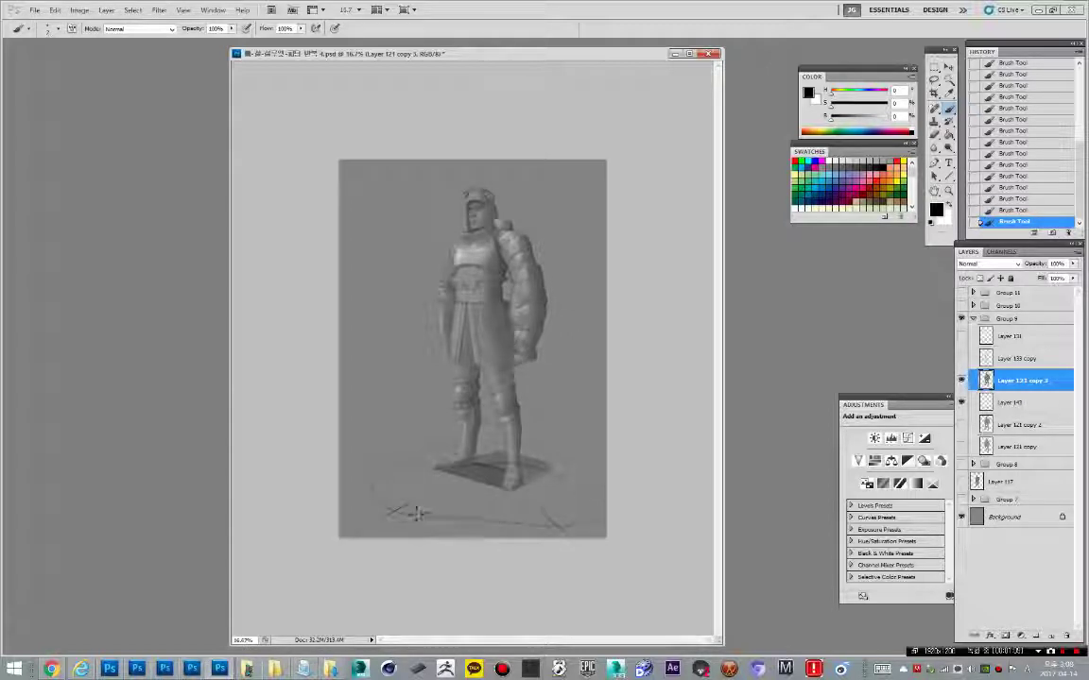
pyautogui.moveTo(403, 425); pyautogui.dragTo(403, 159)
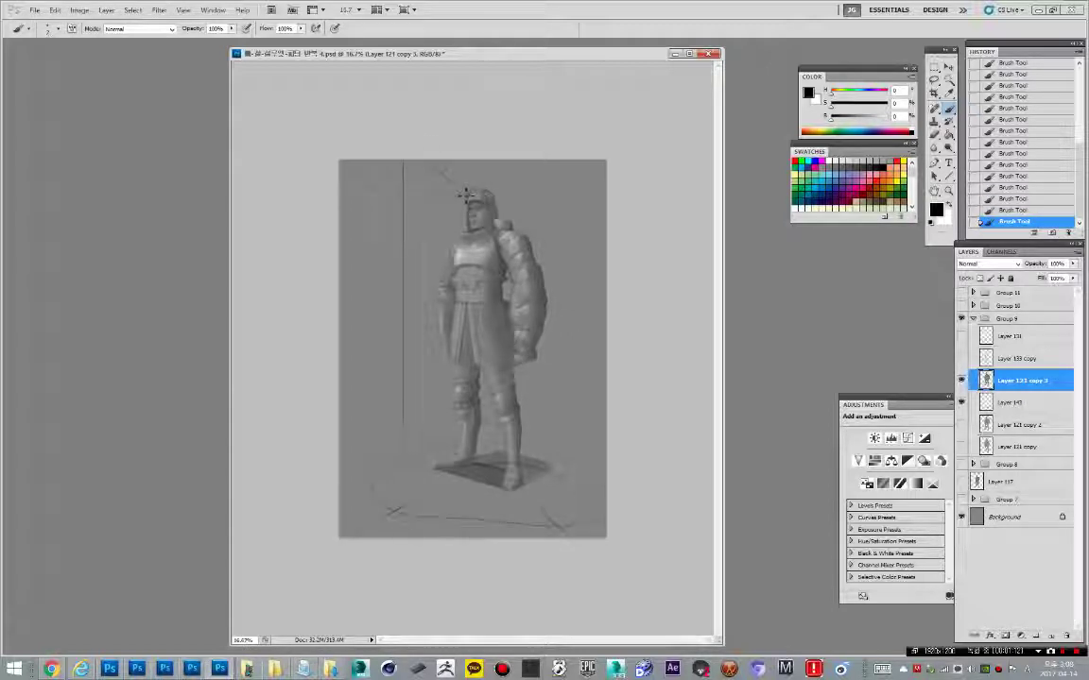
pyautogui.hotkey('ctrl', 'alt', 'z')
pyautogui.hotkey('ctrl', 'alt', 'z')
pyautogui.hotkey('ctrl', 'alt', 'z')
pyautogui.hotkey('ctrl', 'alt', 'z')
pyautogui.hotkey('ctrl', 'alt', 'z')
pyautogui.hotkey('ctrl', 'alt', 'z')
pyautogui.hotkey('ctrl', 'alt', 'z')
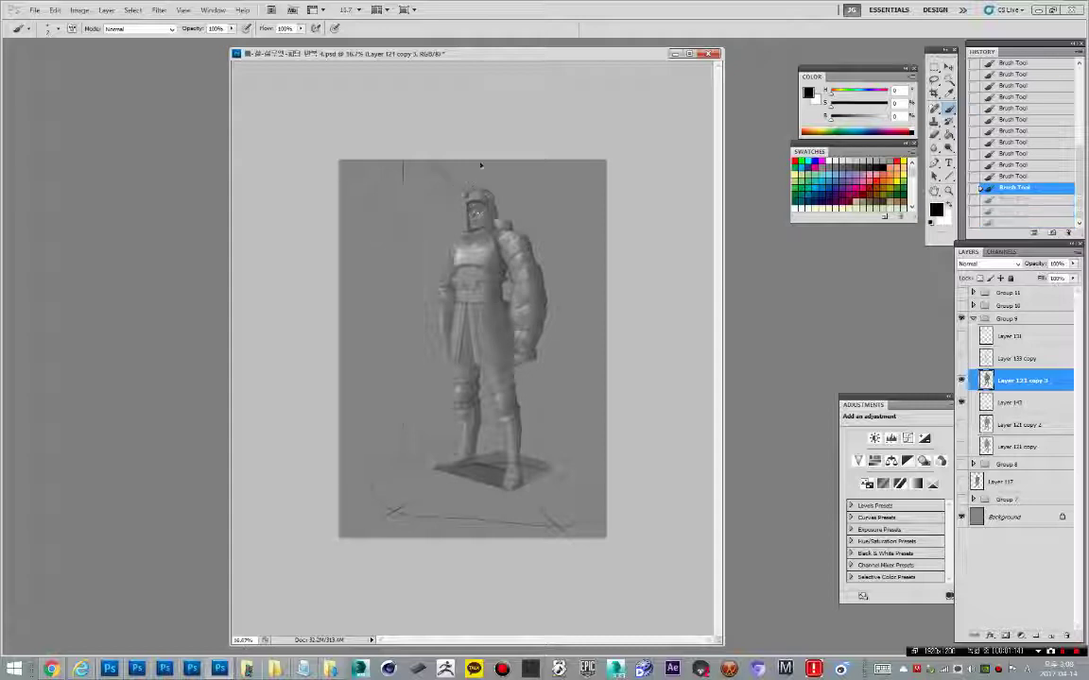
# Step: Sketch a small boxy shape in the empty space beside the figure's head
pyautogui.hotkey('ctrl', '+')
pyautogui.keyDown('ctrl'); pyautogui.click(448, 179); pyautogui.keyUp('ctrl')
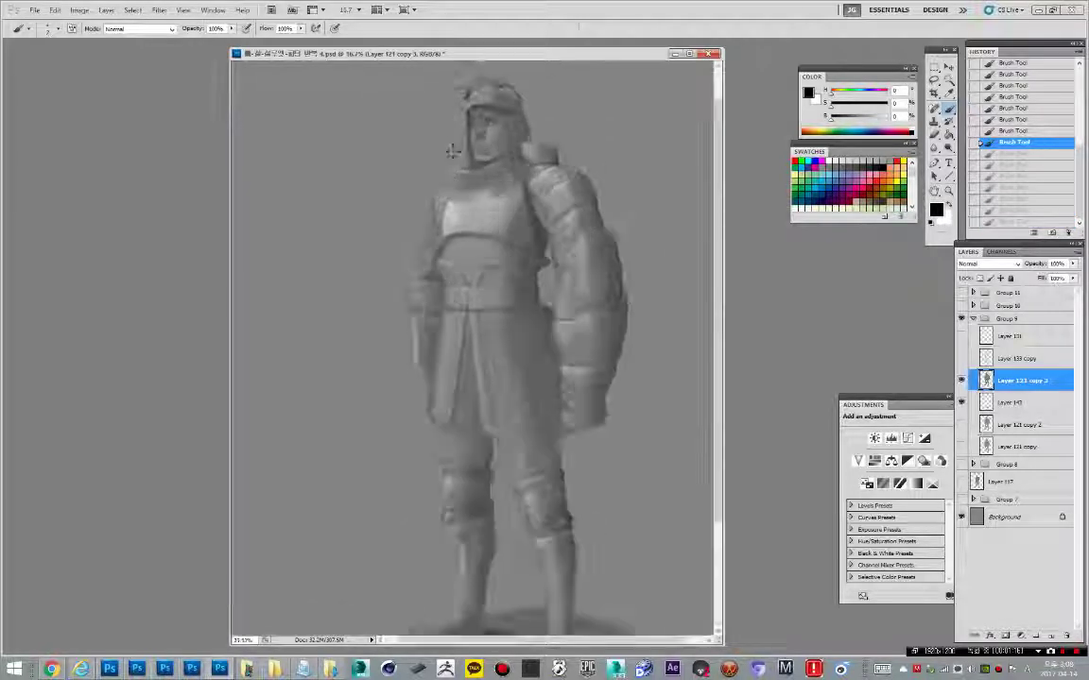
pyautogui.keyDown('alt'); pyautogui.click(451, 142); pyautogui.keyUp('alt')
pyautogui.hotkey('ctrl', 'shift', 'z')
pyautogui.hotkey('ctrl', 'shift', 'z')
pyautogui.hotkey('ctrl', 'shift', 'z')
pyautogui.hotkey('ctrl', 'shift', 'z')
pyautogui.hotkey('ctrl', 'shift', 'z')
pyautogui.hotkey('ctrl', 'shift', 'z')
pyautogui.hotkey('ctrl', 'shift', 'z')
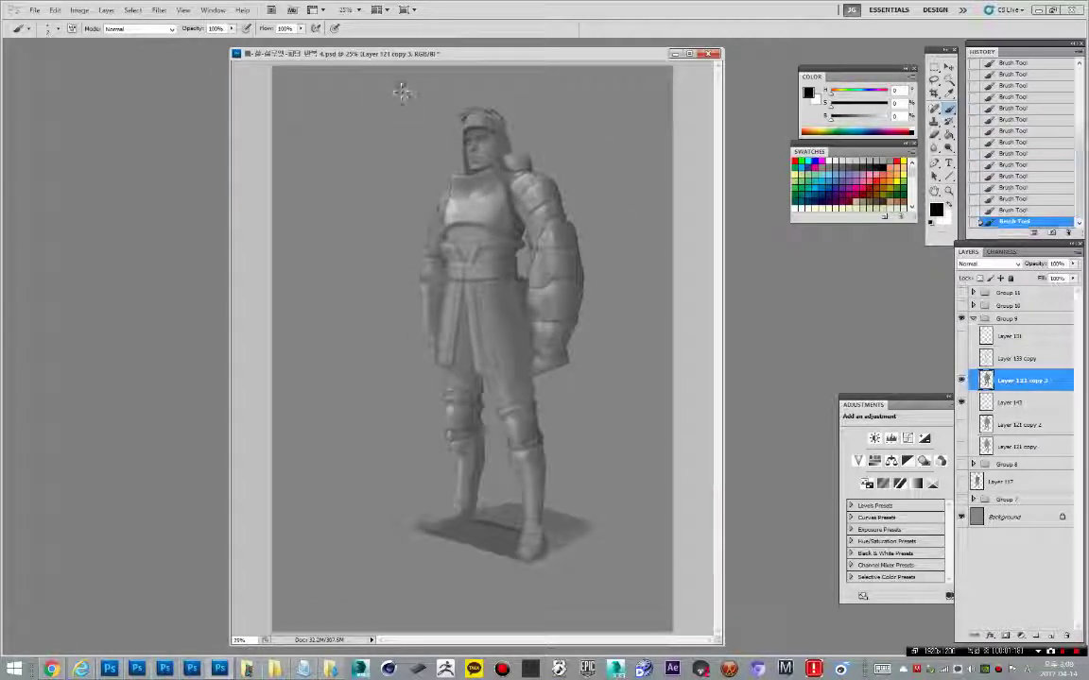
pyautogui.moveTo(408, 94)
pyautogui.mouseDown()
pyautogui.moveTo(401, 104)
pyautogui.moveTo(415, 104)
pyautogui.mouseUp()
pyautogui.hotkey('ctrl', 'shift', 'z')
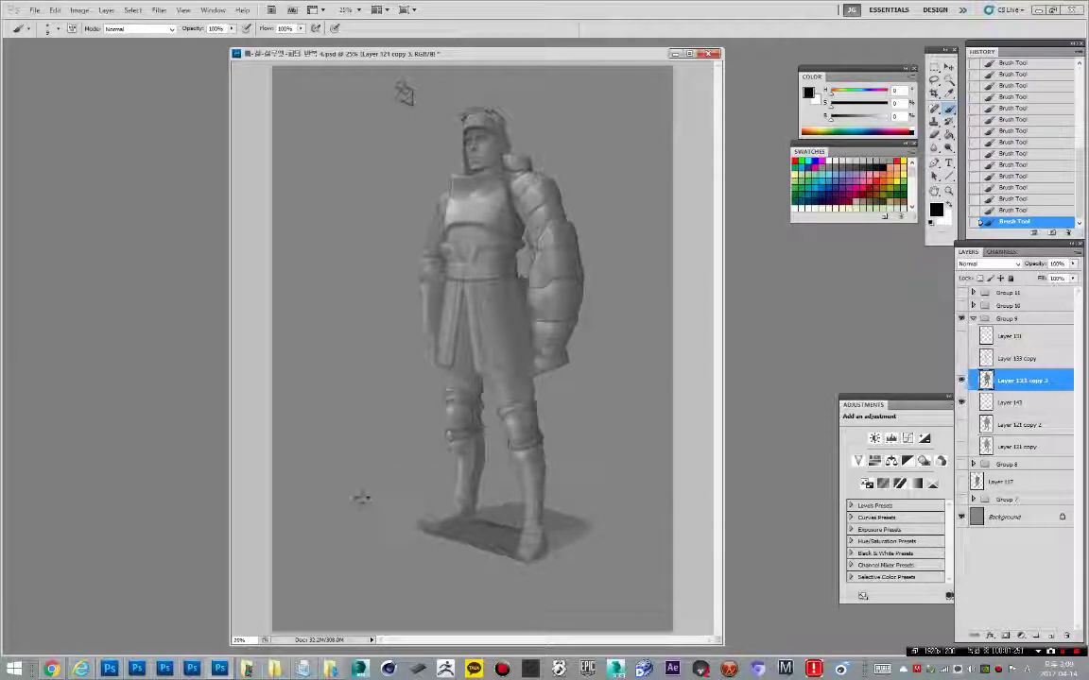
# Step: Draw two perspective ground lines meeting at a corner below the figure's feet
pyautogui.moveTo(286, 452)
pyautogui.mouseDown()
pyautogui.moveTo(393, 515)
pyautogui.moveTo(498, 609)
pyautogui.mouseUp()
pyautogui.hotkey('ctrl', 'z')
pyautogui.moveTo(270, 477)
pyautogui.mouseDown()
pyautogui.moveTo(543, 606)
pyautogui.moveTo(690, 542)
pyautogui.mouseUp()
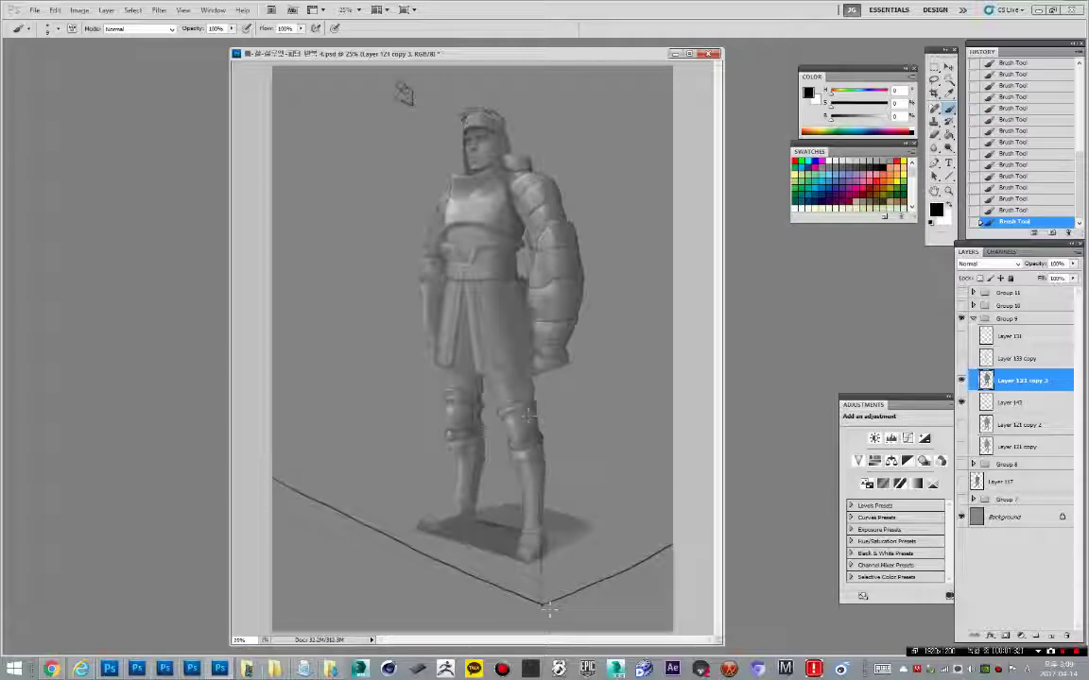
# Step: Draw the vertical and top edges of a perspective box enclosing the figure
pyautogui.moveTo(543, 605); pyautogui.dragTo(541, 142)
pyautogui.moveTo(404, 546)
pyautogui.mouseDown()
pyautogui.moveTo(404, 115)
pyautogui.moveTo(543, 101)
pyautogui.moveTo(542, 141)
pyautogui.moveTo(585, 135)
pyautogui.moveTo(586, 552)
pyautogui.mouseUp()
pyautogui.hotkey('ctrl', 'z')
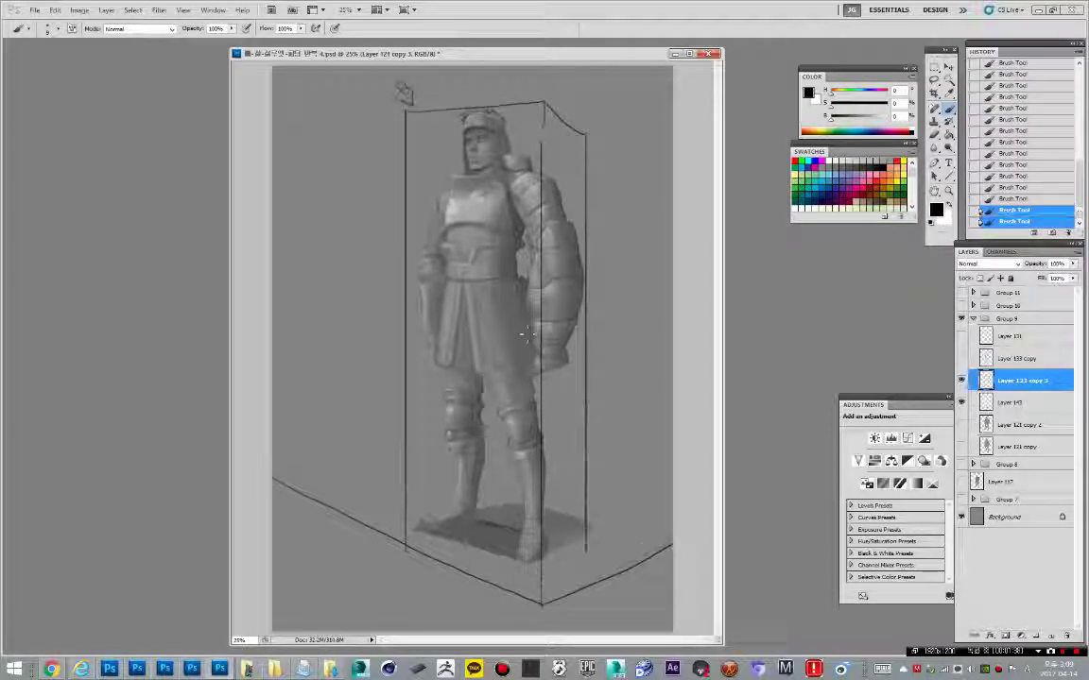
pyautogui.hotkey('ctrl', 'z')
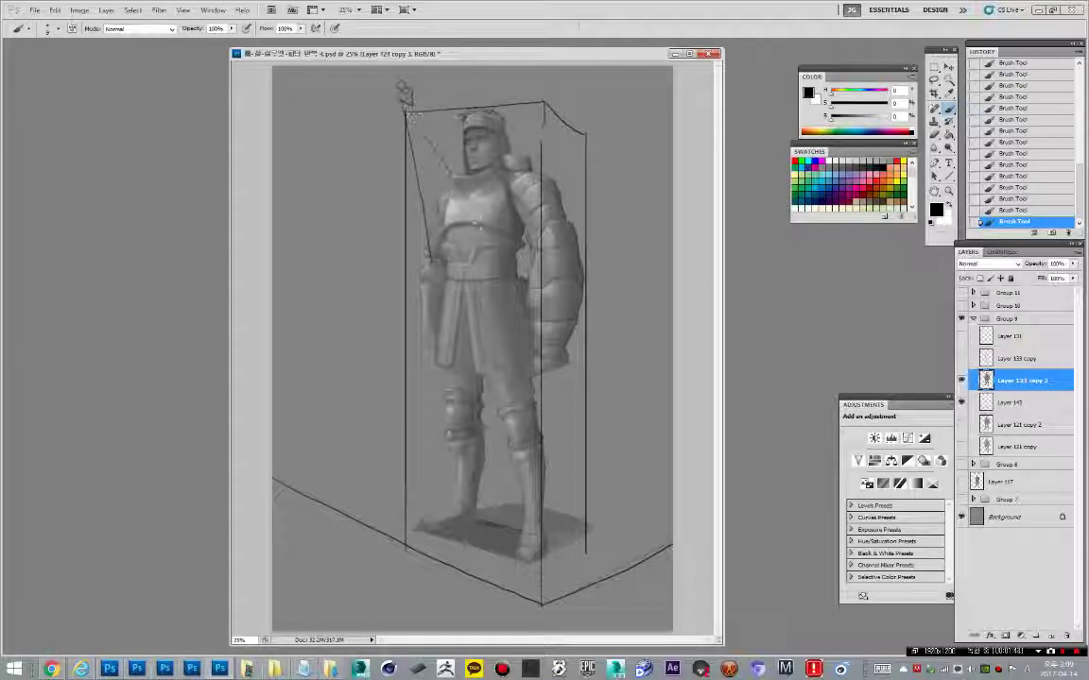
# Step: Try sketching direction lines from the box's upper corner across the head, torso and arm
pyautogui.moveTo(404, 112); pyautogui.dragTo(512, 166)
pyautogui.moveTo(386, 85); pyautogui.dragTo(592, 158)
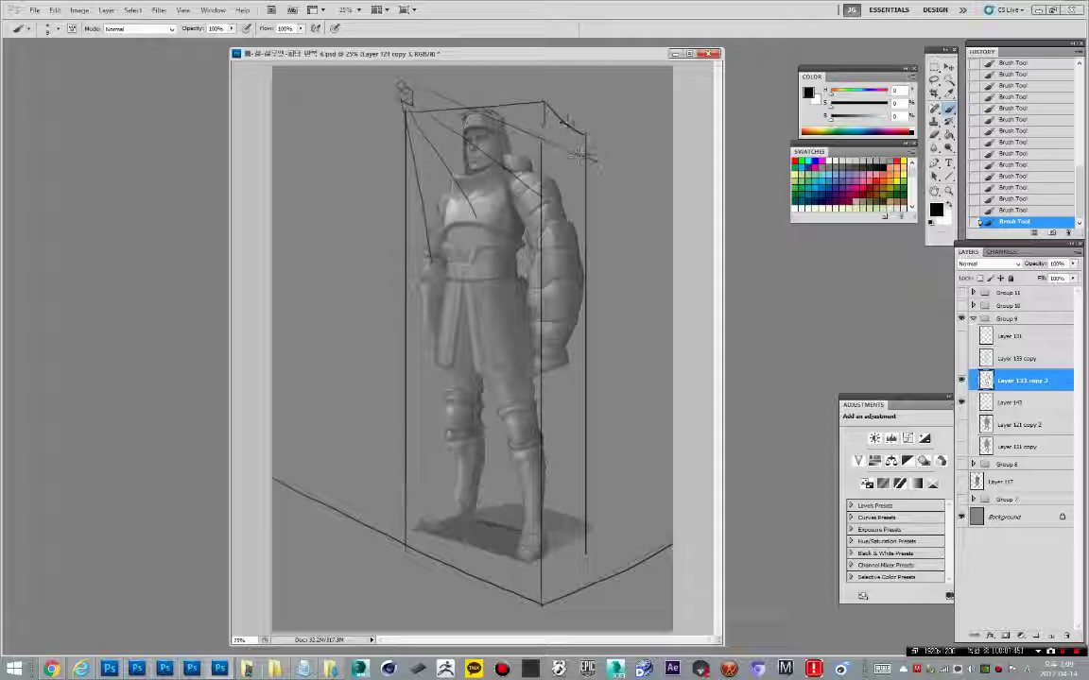
pyautogui.hotkey('ctrl', 'alt', 'z')
pyautogui.hotkey('ctrl', 'alt', 'z')
pyautogui.hotkey('ctrl', 'alt', 'z')
pyautogui.hotkey('ctrl', 'alt', 'z')
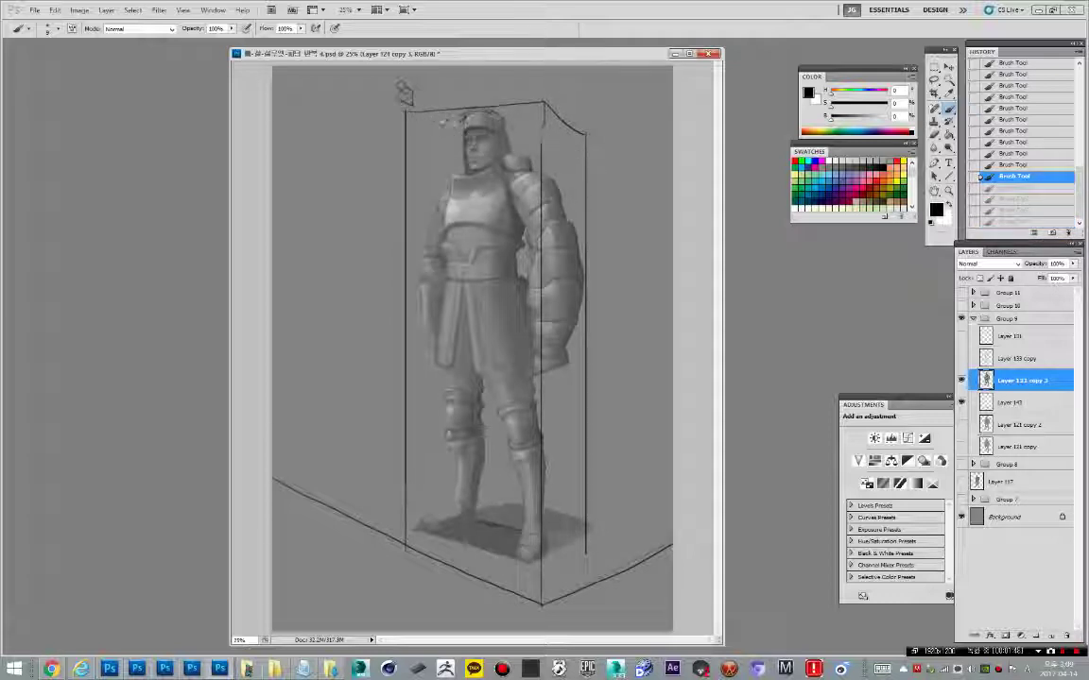
# Step: Try sketching an oval on the cheek and short guide marks around the chin and collar
pyautogui.moveTo(475, 156); pyautogui.dragTo(485, 155)
pyautogui.hotkey('ctrl', 'alt', 'z')
pyautogui.hotkey('ctrl', 'alt', 'z')
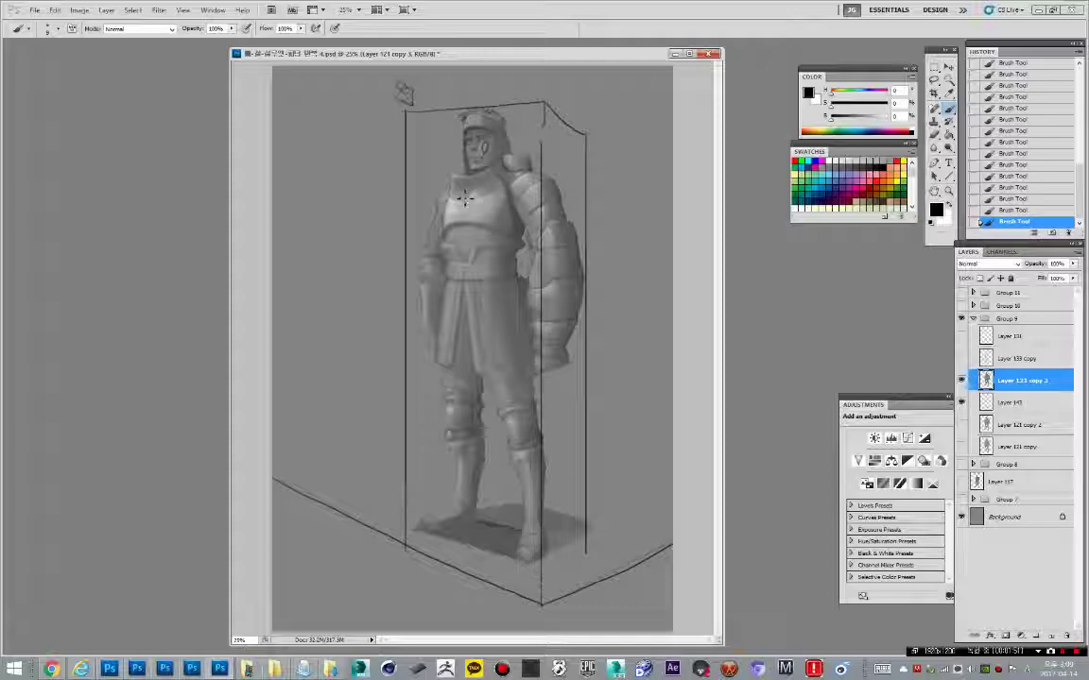
pyautogui.hotkey('ctrl', 'alt', 'z')
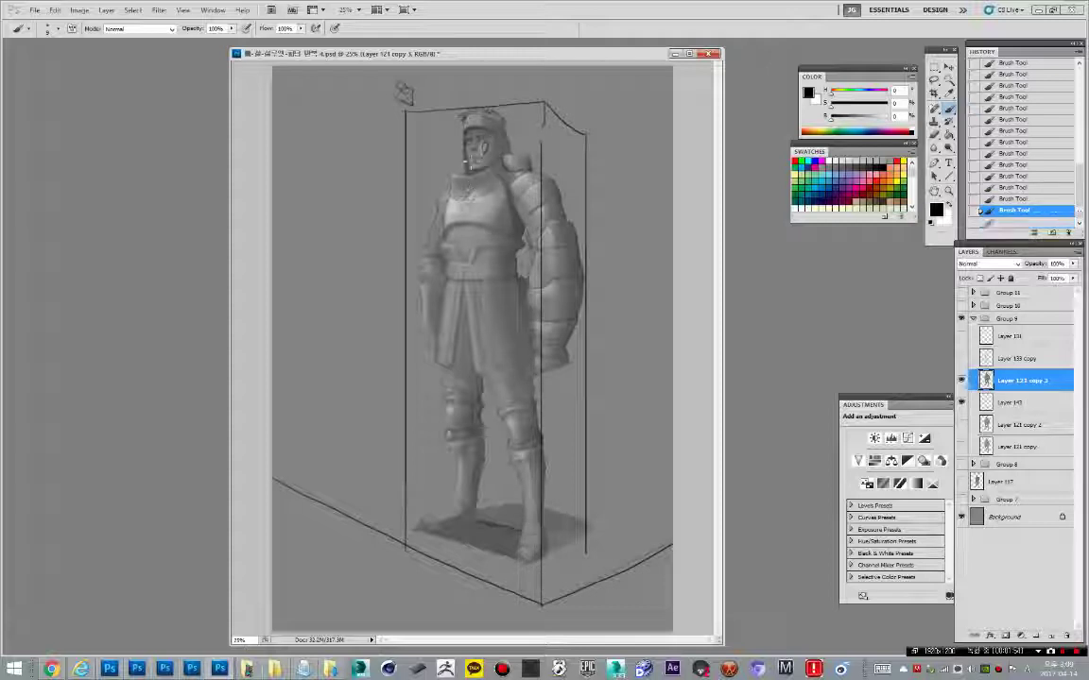
pyautogui.moveTo(465, 161)
pyautogui.mouseDown()
pyautogui.moveTo(477, 161)
pyautogui.moveTo(452, 189)
pyautogui.mouseUp()
pyautogui.hotkey('ctrl', 'alt', 'z')
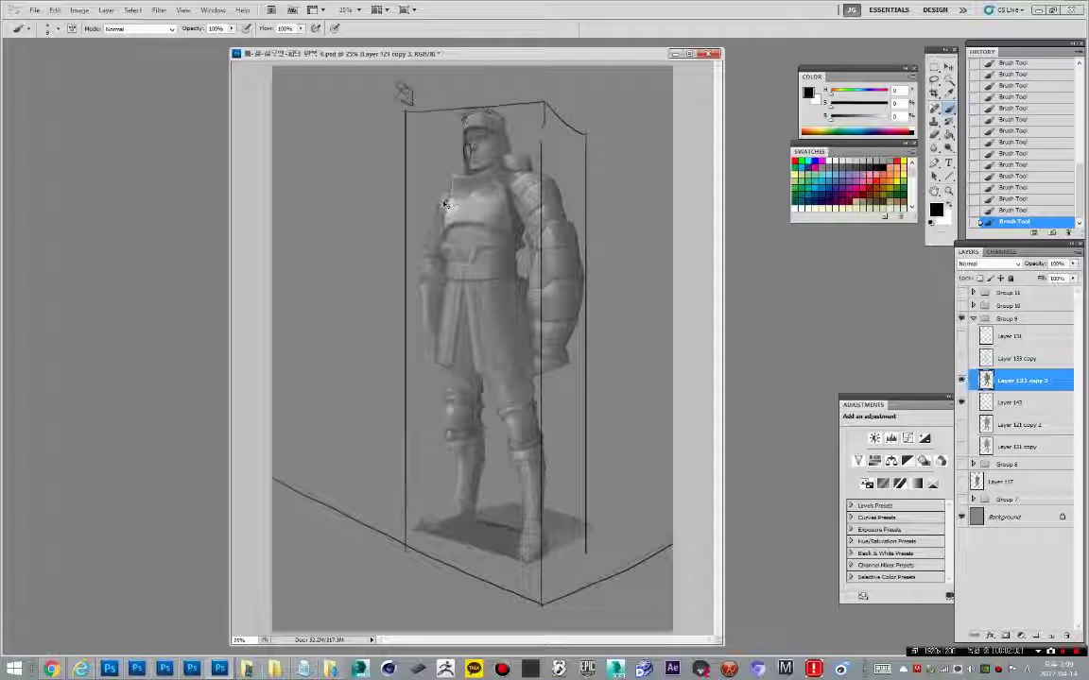
# Step: Sketch a small circle on the cheek and undo the extra strokes around the face
pyautogui.hotkey('ctrl', 'z')
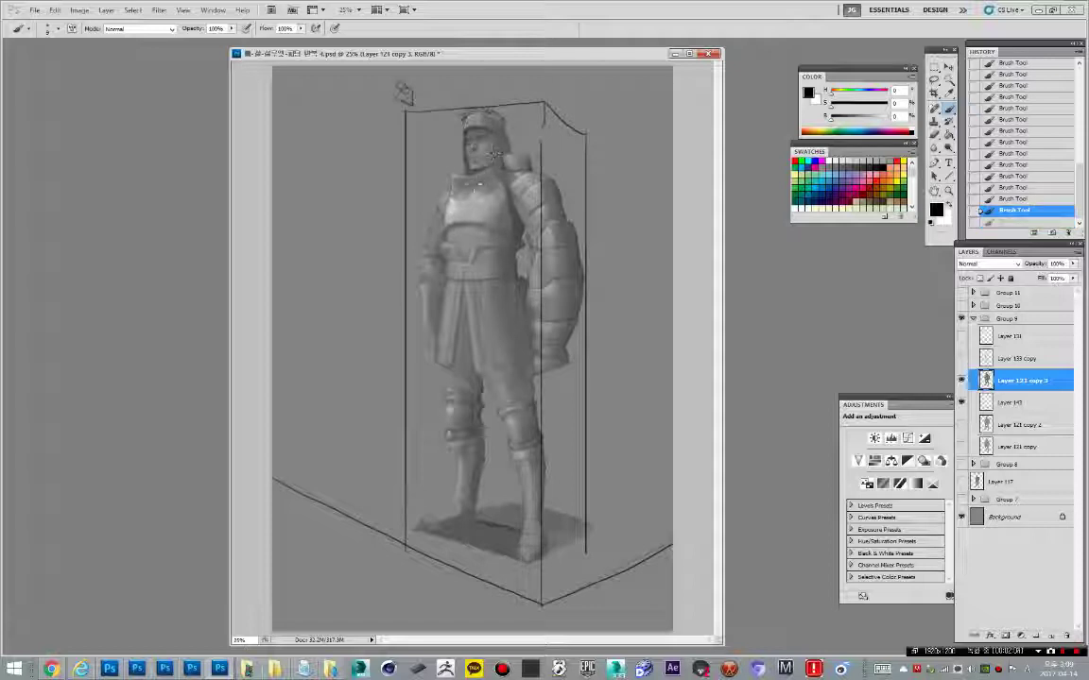
pyautogui.hotkey('ctrl', 'z')
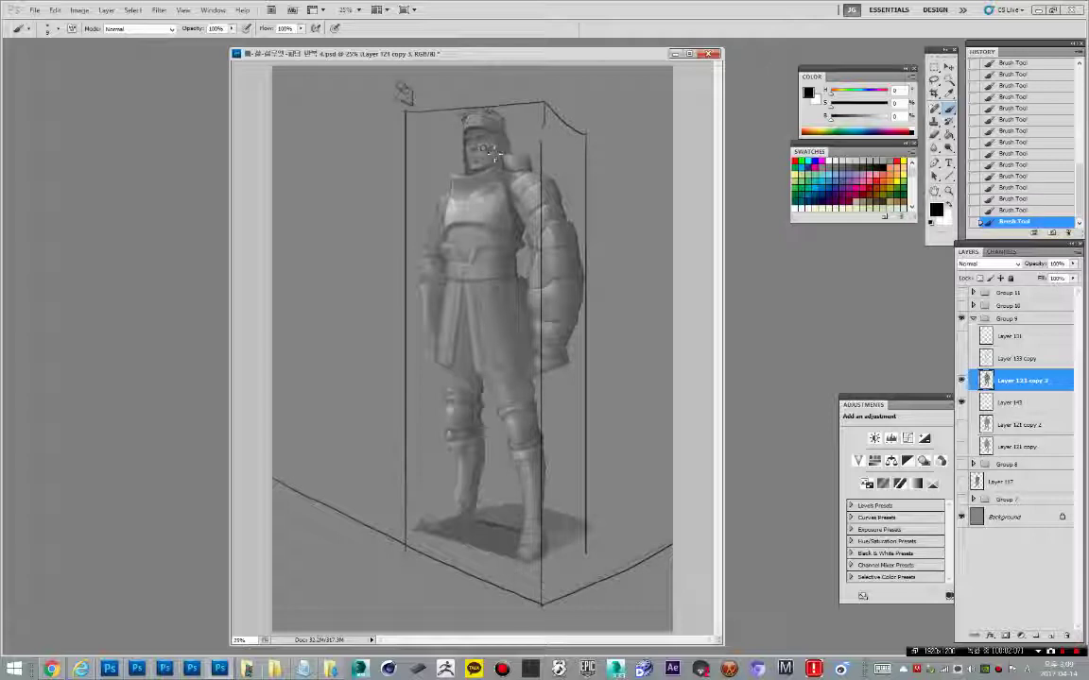
pyautogui.hotkey('ctrl', 'alt', 'z')
pyautogui.hotkey('ctrl', 'alt', 'z')
pyautogui.hotkey('ctrl', 'alt', 'z')
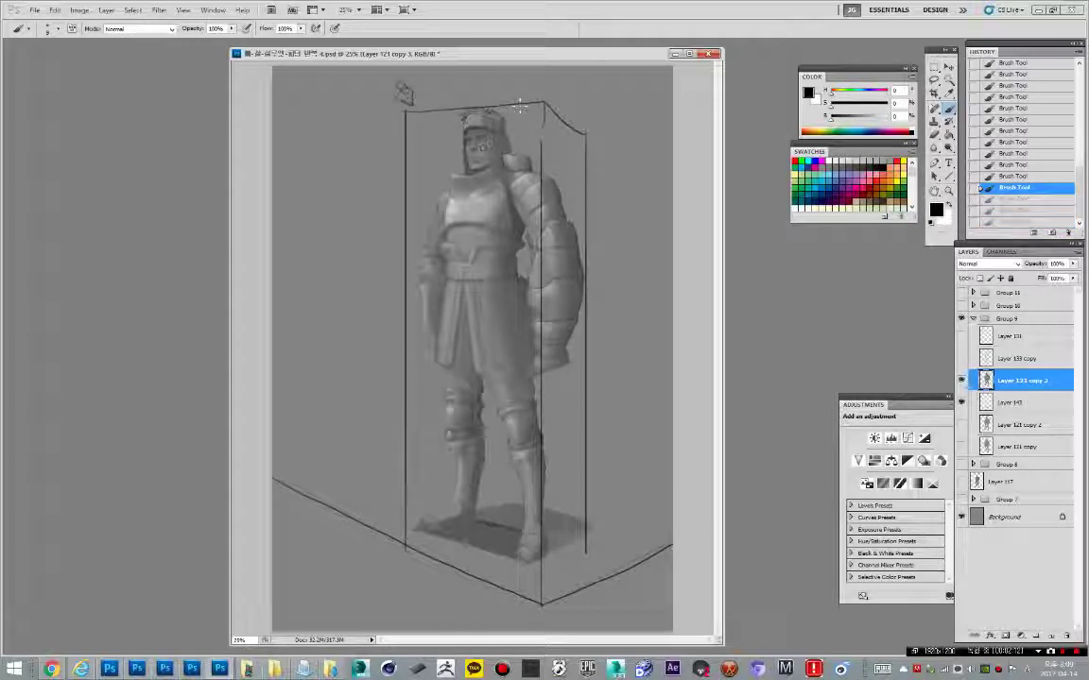
# Step: Draw an oval outline on the chest plate near the figure's slimmer arm
pyautogui.scroll(1, 483, 135)
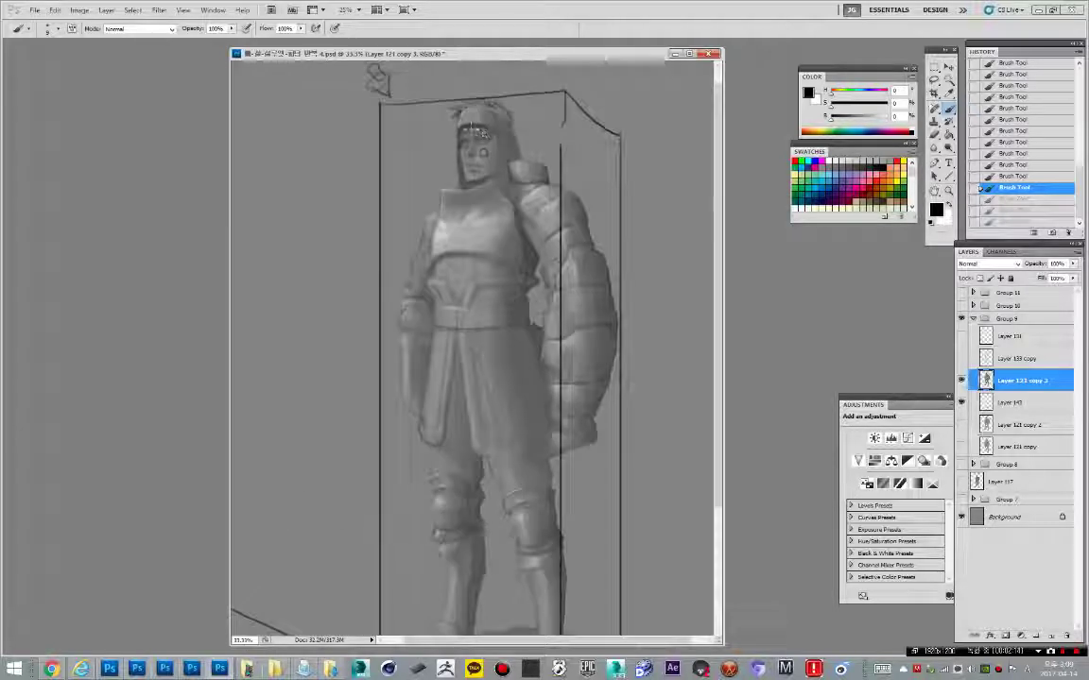
pyautogui.moveTo(442, 220)
pyautogui.mouseDown()
pyautogui.moveTo(442, 246)
pyautogui.moveTo(444, 221)
pyautogui.mouseUp()
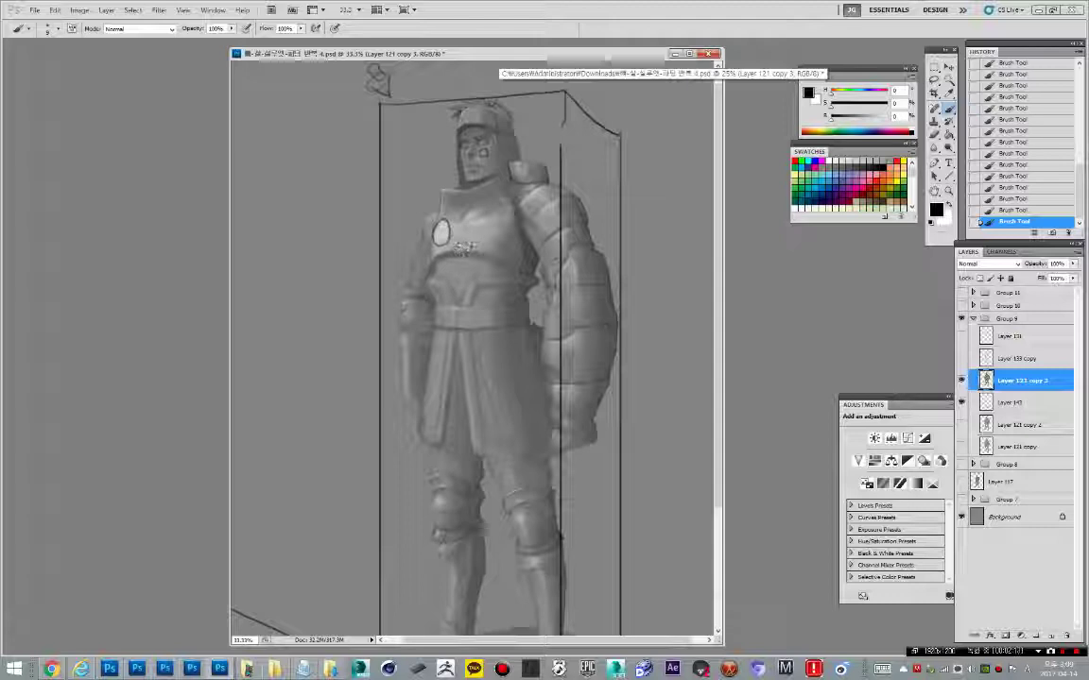
# Step: Remove the oval from the chest plate and try another on the side nearer the bulky arm
pyautogui.hotkey('ctrl', 'alt', 'z')
pyautogui.moveTo(488, 214); pyautogui.dragTo(493, 215)
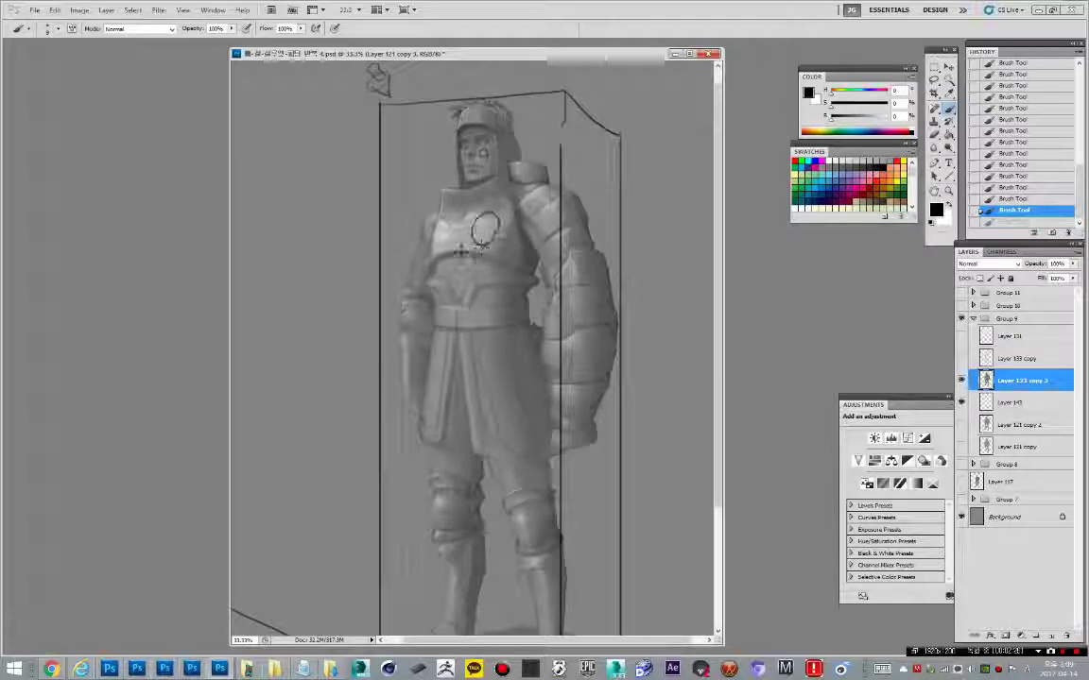
pyautogui.hotkey('ctrl', 'alt', 'z')
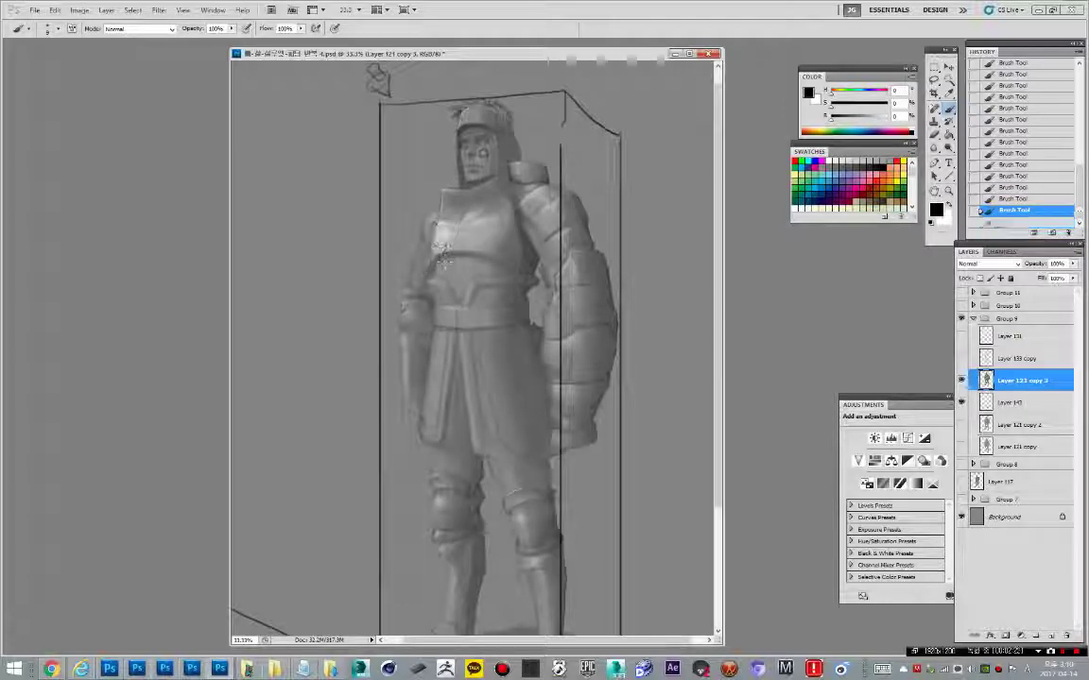
# Step: Draw direction lines from the box's upper corner to both sides of the chest plate, with short strokes continuing onto the abdomen
pyautogui.moveTo(380, 104)
pyautogui.mouseDown()
pyautogui.moveTo(453, 257)
pyautogui.moveTo(400, 129)
pyautogui.moveTo(504, 234)
pyautogui.mouseUp()
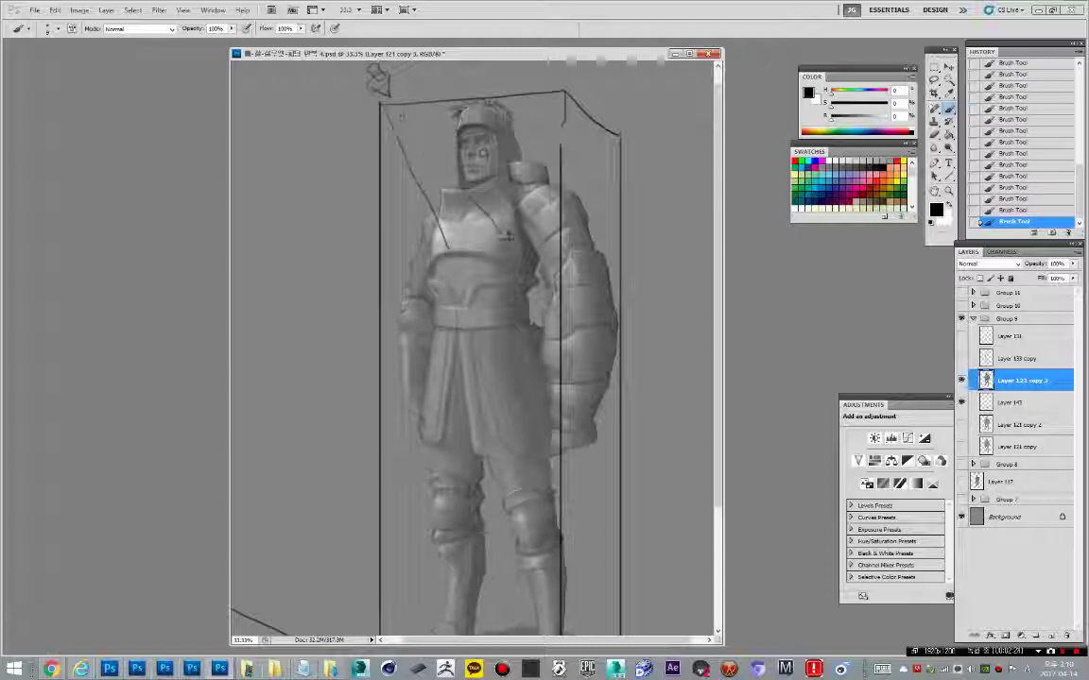
pyautogui.hotkey('ctrl', 'alt', 'z')
pyautogui.moveTo(397, 106)
pyautogui.mouseDown()
pyautogui.moveTo(497, 229)
pyautogui.moveTo(506, 282)
pyautogui.mouseUp()
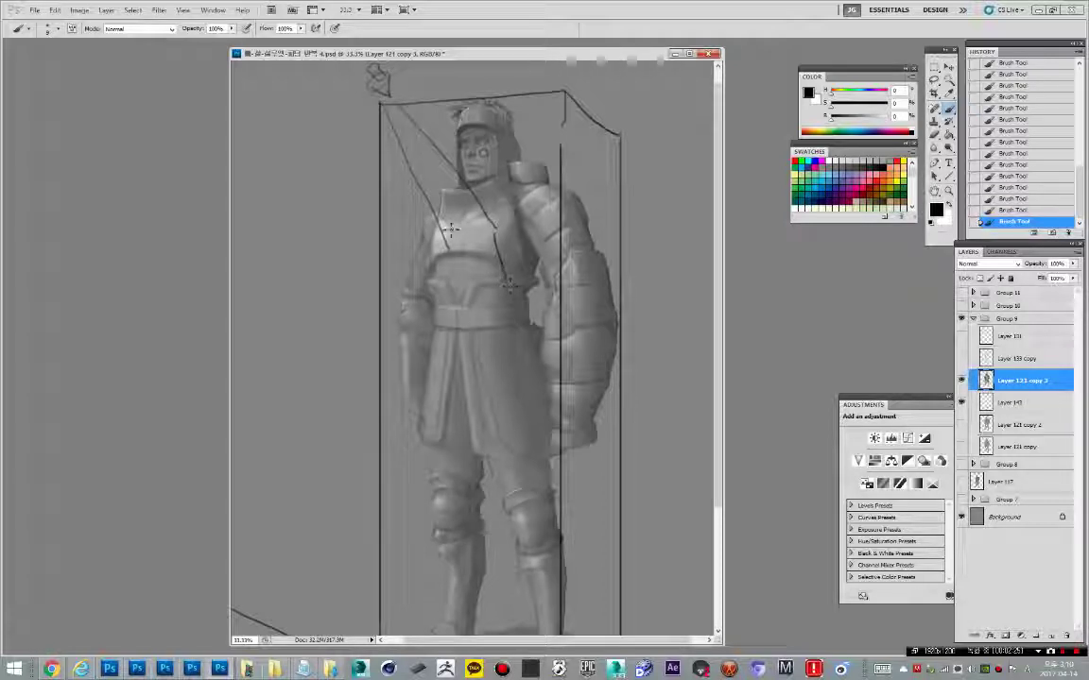
pyautogui.moveTo(441, 243); pyautogui.dragTo(452, 304)
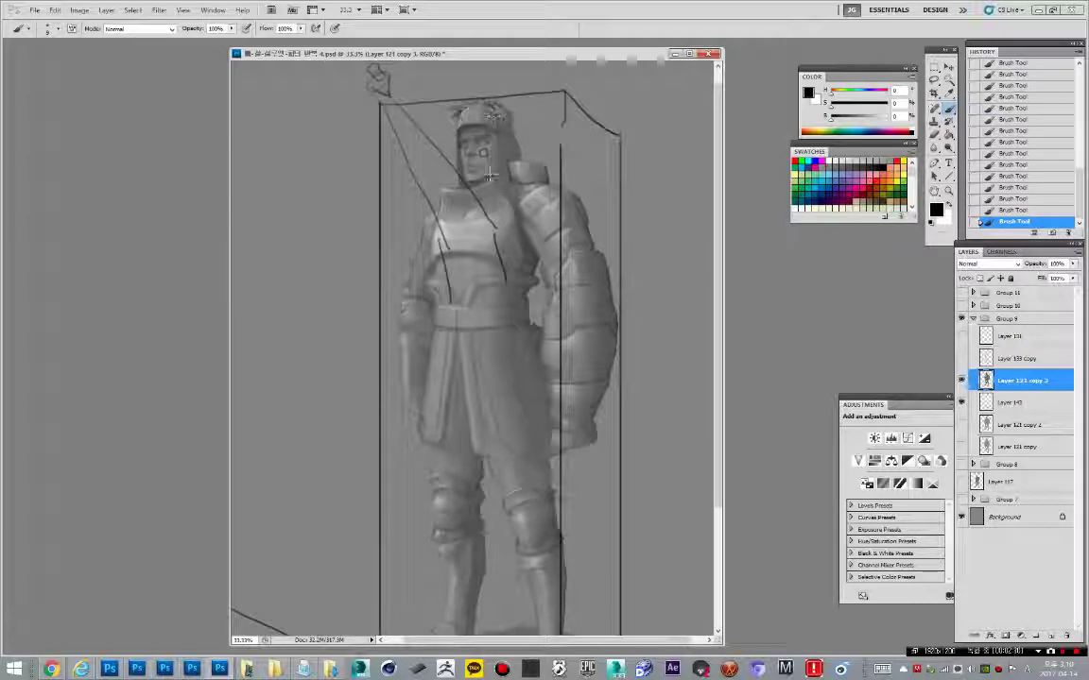
# Step: Circle both sides of the chest plate with ovals and reinforce the direction lines running to them from the box corner
pyautogui.moveTo(496, 216)
pyautogui.mouseDown()
pyautogui.moveTo(486, 247)
pyautogui.moveTo(492, 213)
pyautogui.moveTo(432, 255)
pyautogui.mouseUp()
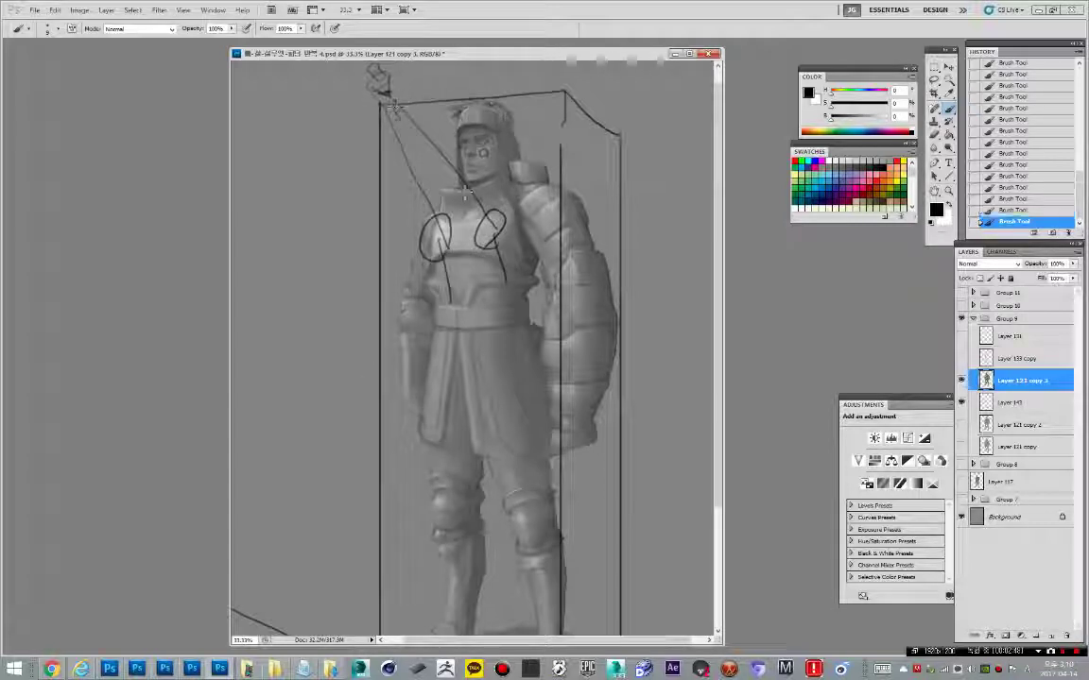
pyautogui.moveTo(389, 100)
pyautogui.mouseDown()
pyautogui.moveTo(484, 211)
pyautogui.moveTo(424, 246)
pyautogui.mouseUp()
pyautogui.hotkey('ctrl', 'z')
pyautogui.moveTo(387, 106)
pyautogui.mouseDown()
pyautogui.moveTo(438, 217)
pyautogui.moveTo(501, 251)
pyautogui.moveTo(483, 253)
pyautogui.moveTo(489, 277)
pyautogui.mouseUp()
pyautogui.moveTo(442, 218)
pyautogui.mouseDown()
pyautogui.moveTo(449, 248)
pyautogui.moveTo(493, 258)
pyautogui.moveTo(501, 231)
pyautogui.mouseUp()
pyautogui.hotkey('ctrl', 'alt', 'z')
pyautogui.hotkey('ctrl', 'alt', 'z')
pyautogui.moveTo(501, 250); pyautogui.dragTo(479, 280)
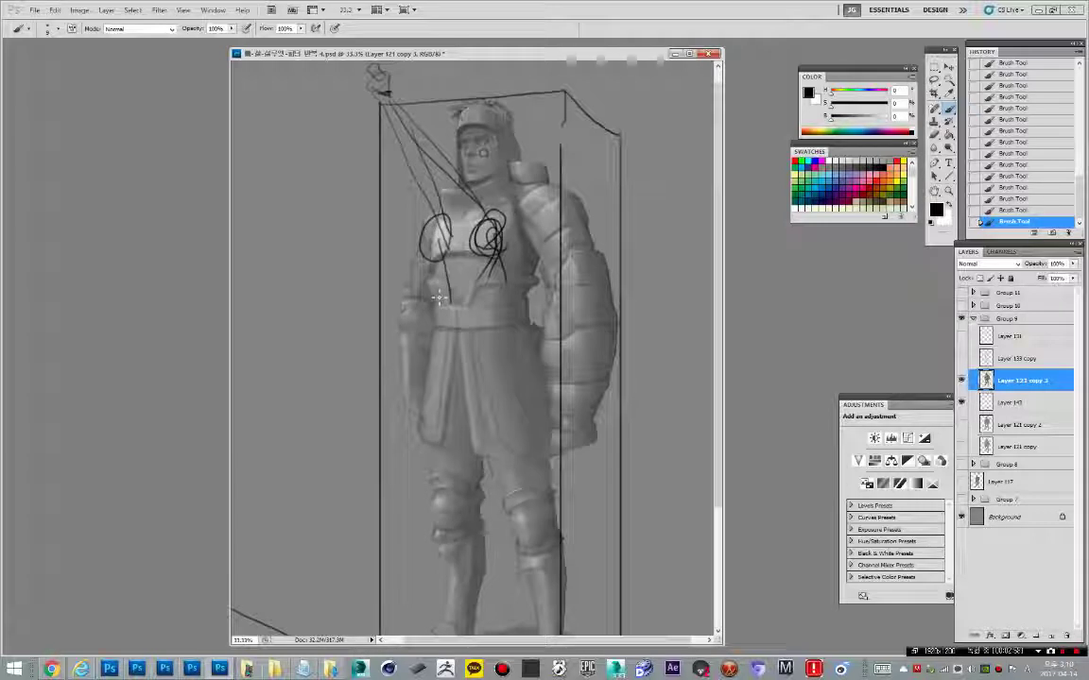
pyautogui.moveTo(435, 214); pyautogui.dragTo(443, 253)
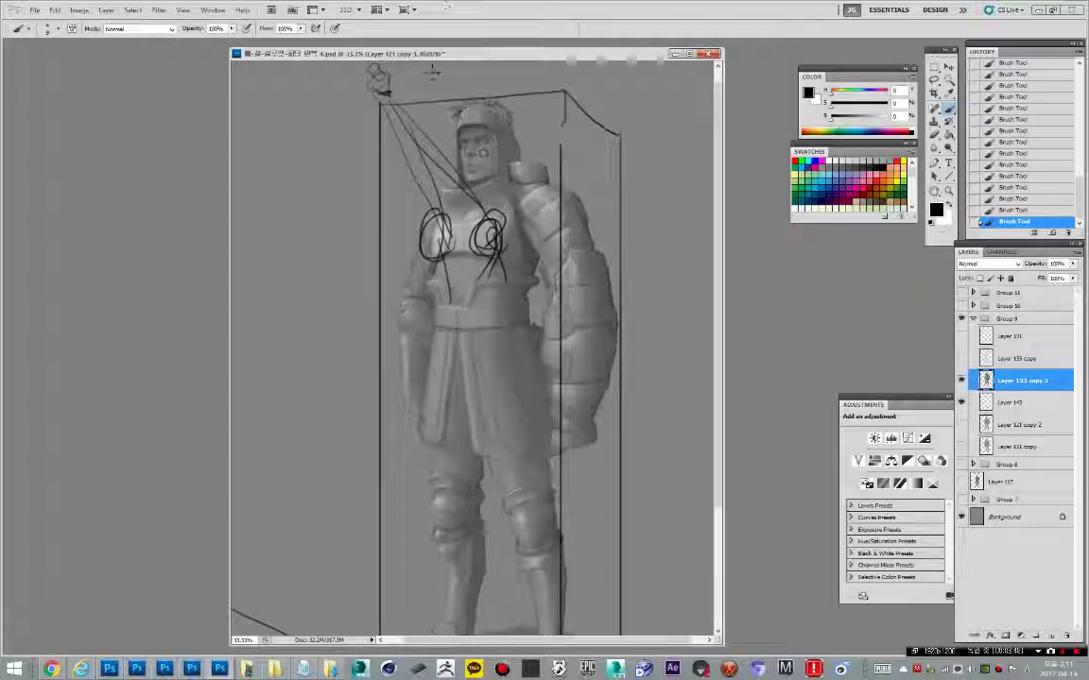
# Step: Try sketching small ovals and contour marks on the cheeks and jaw, undoing back to the single cheek circle
pyautogui.hotkey('ctrl', 'z')
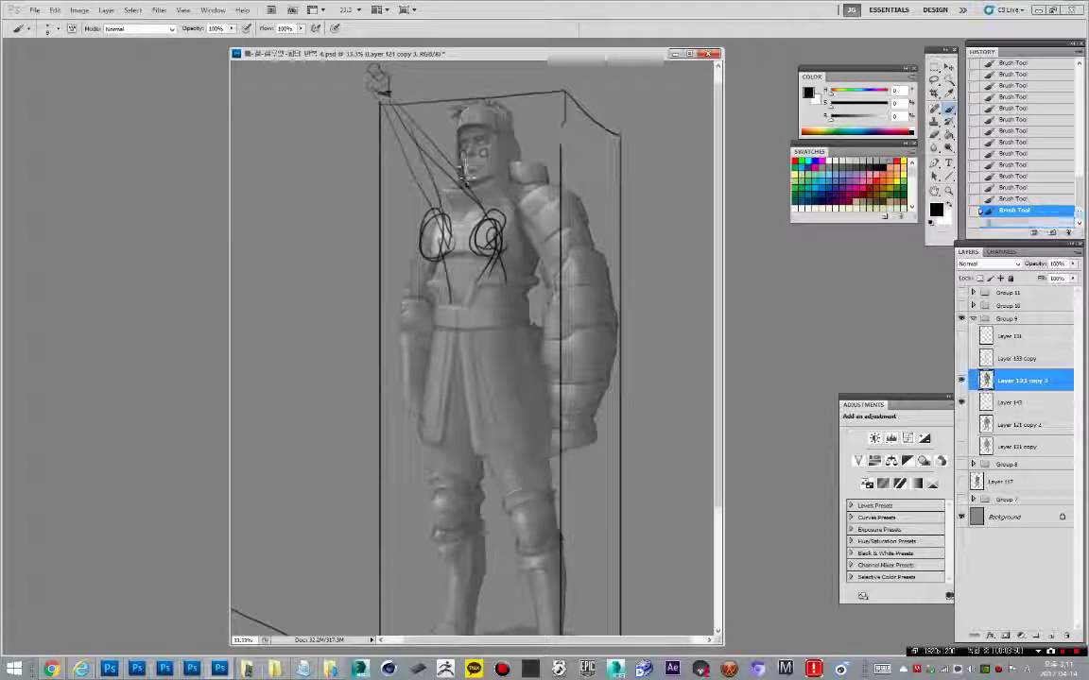
pyautogui.moveTo(462, 153); pyautogui.dragTo(465, 169)
pyautogui.hotkey('ctrl', 'z')
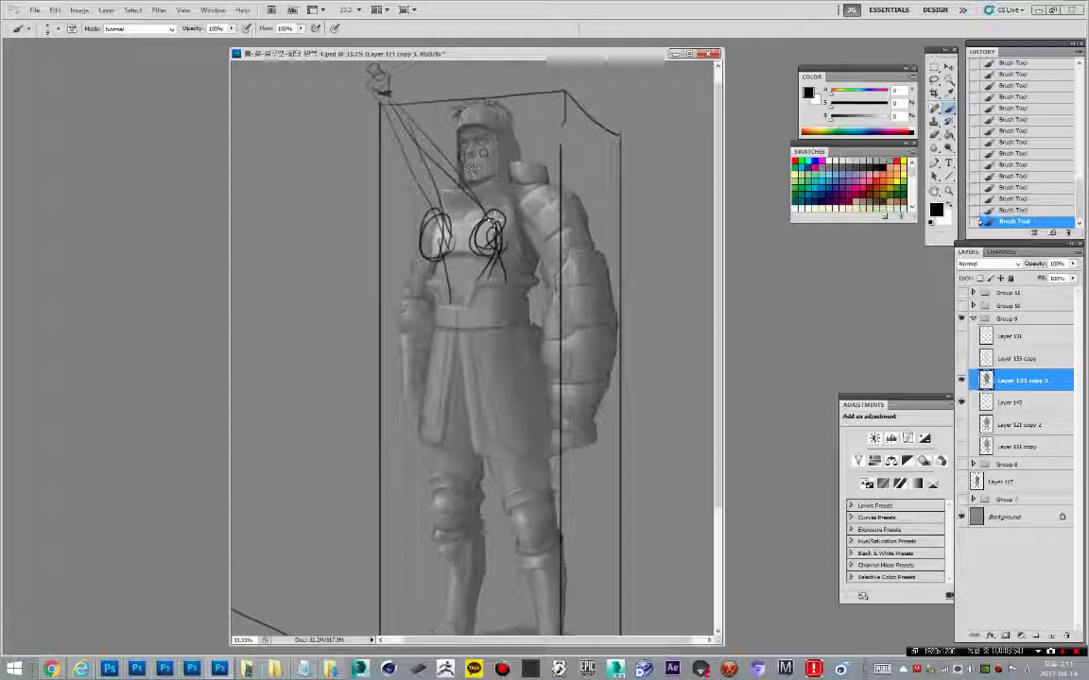
pyautogui.hotkey('ctrl', 'alt', 'z')
pyautogui.hotkey('ctrl', 'alt', 'z')
pyautogui.hotkey('ctrl', 'alt', 'z')
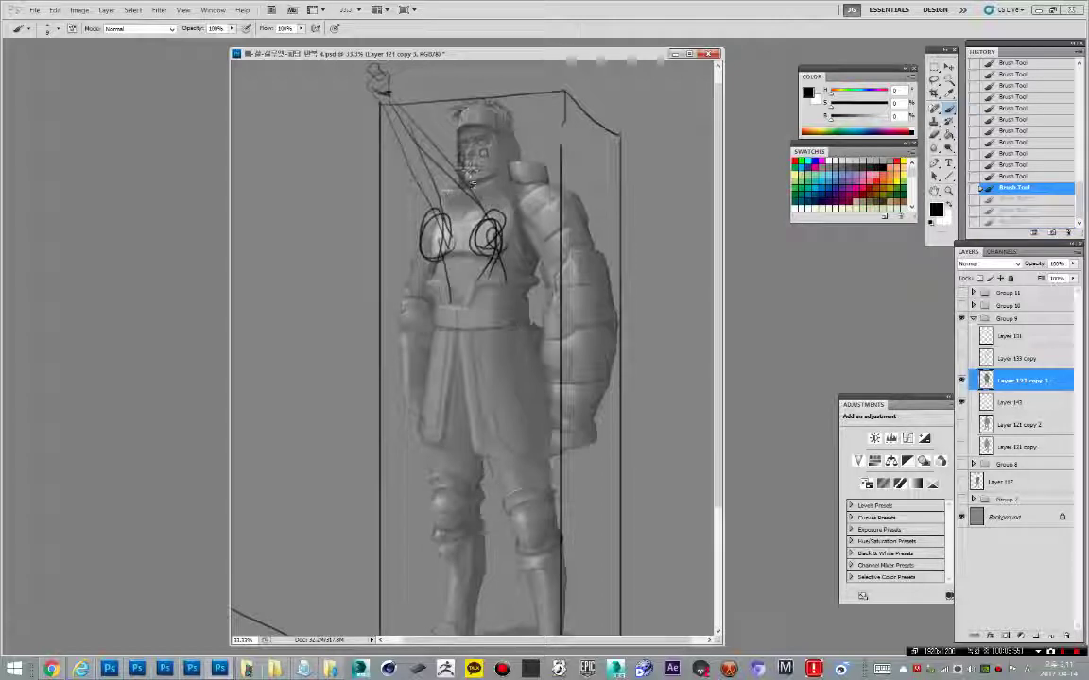
pyautogui.moveTo(462, 150)
pyautogui.mouseDown()
pyautogui.moveTo(465, 173)
pyautogui.moveTo(486, 159)
pyautogui.moveTo(481, 168)
pyautogui.mouseUp()
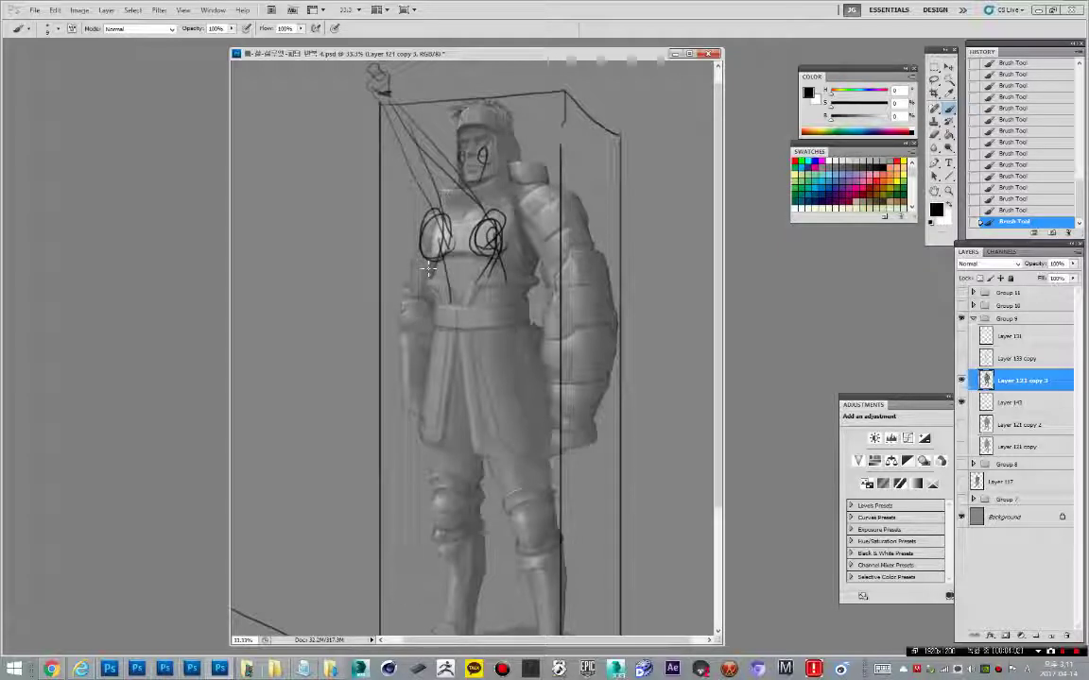
pyautogui.hotkey('ctrl', 'alt', 'z')
pyautogui.hotkey('ctrl', 'alt', 'z')
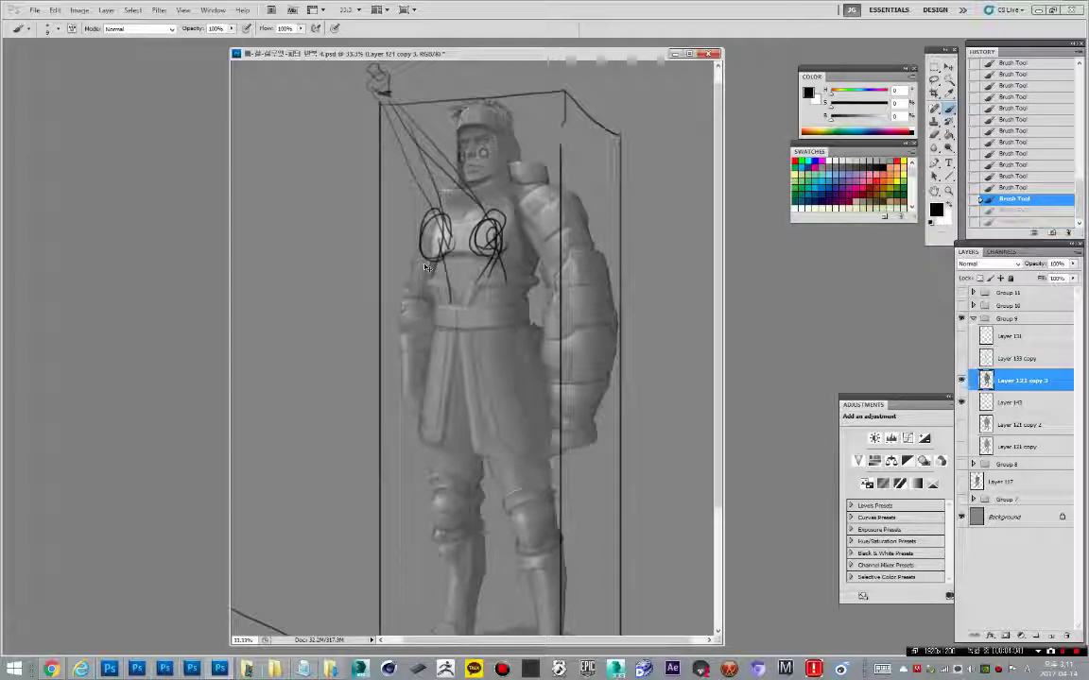
pyautogui.hotkey('ctrl', 'alt', 'z')
pyautogui.hotkey('ctrl', 'alt', 'z')
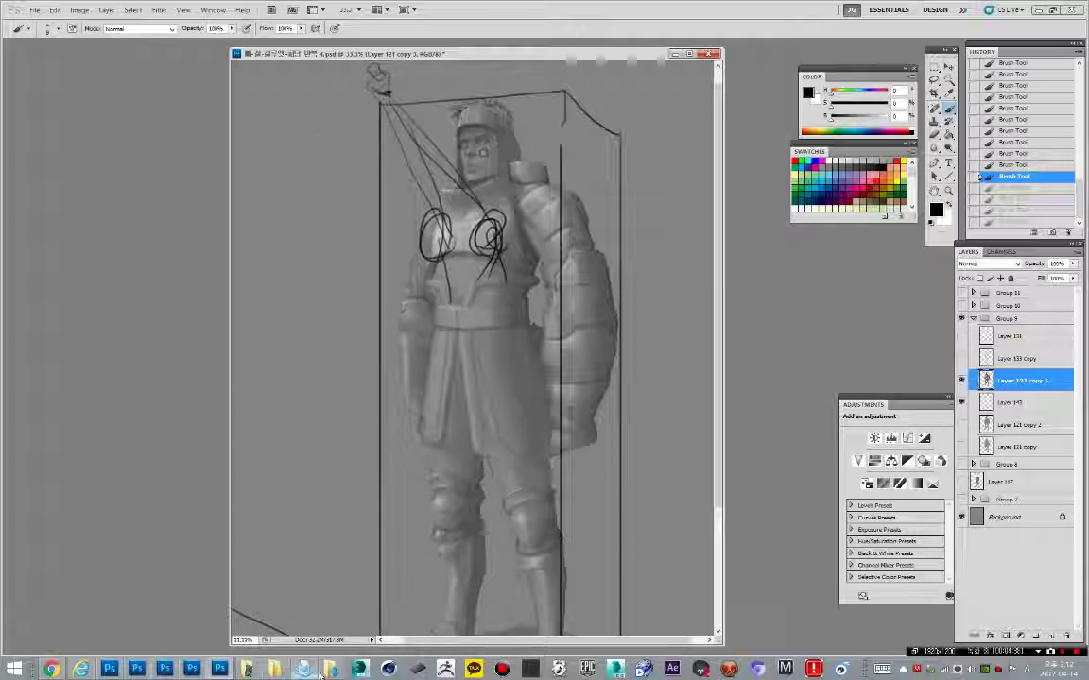
# Step: Switch to File Explorer and open the [자료] folder on the D: drive
pyautogui.moveTo(321, 672)
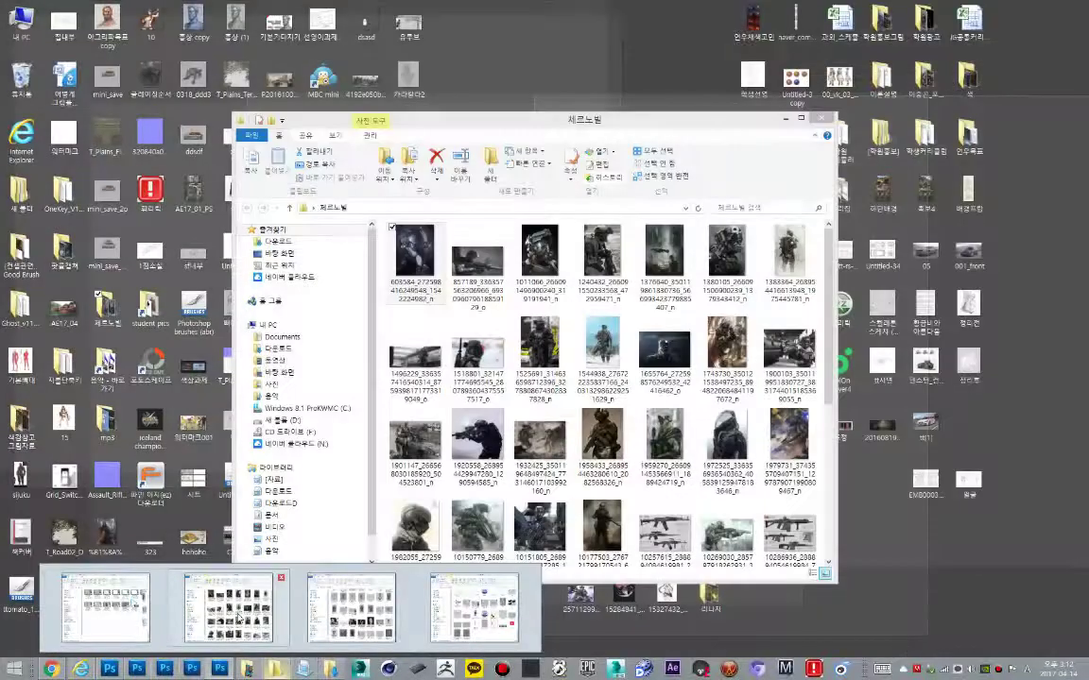
pyautogui.click(238, 619)
pyautogui.click(284, 419)
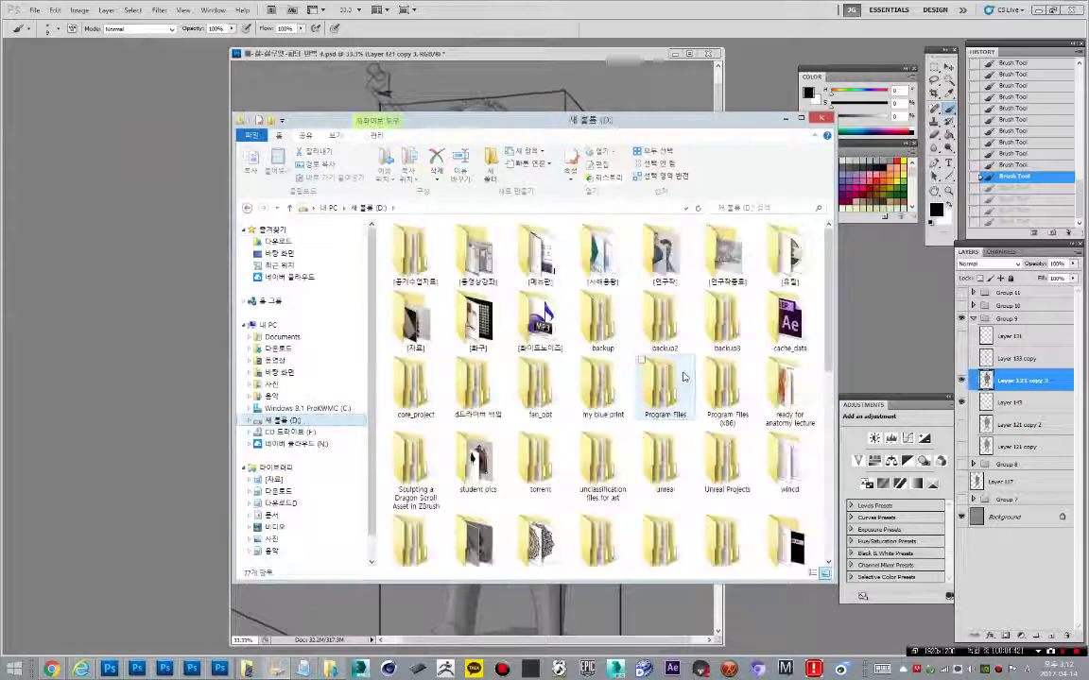
pyautogui.doubleClick(529, 263)
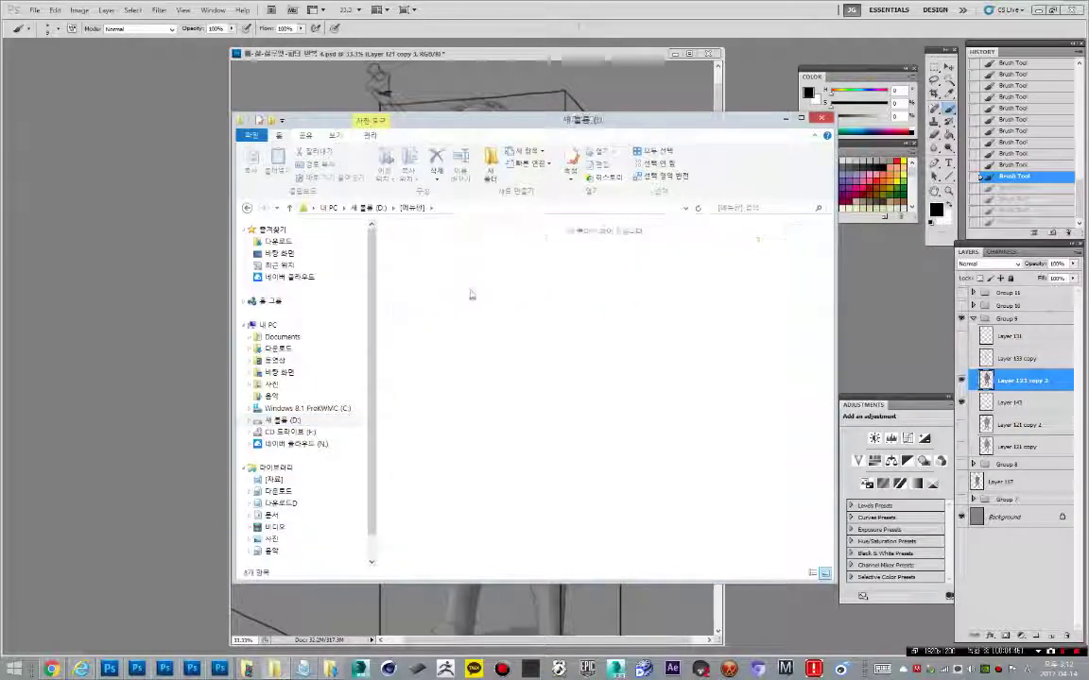
pyautogui.press('BackSpace')
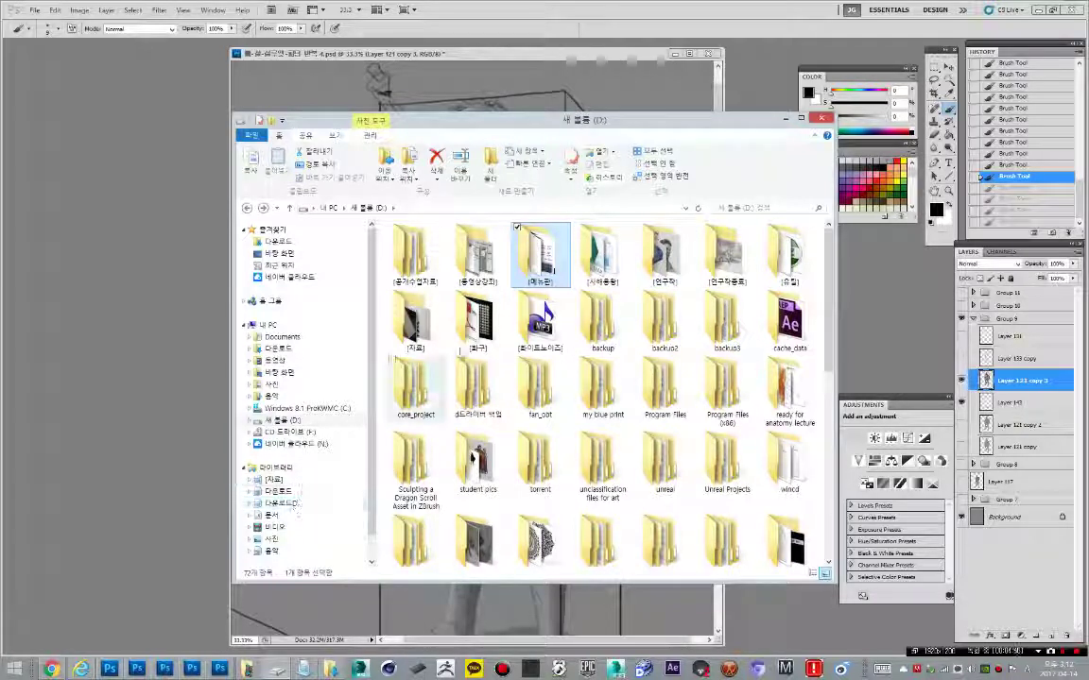
pyautogui.doubleClick(419, 339)
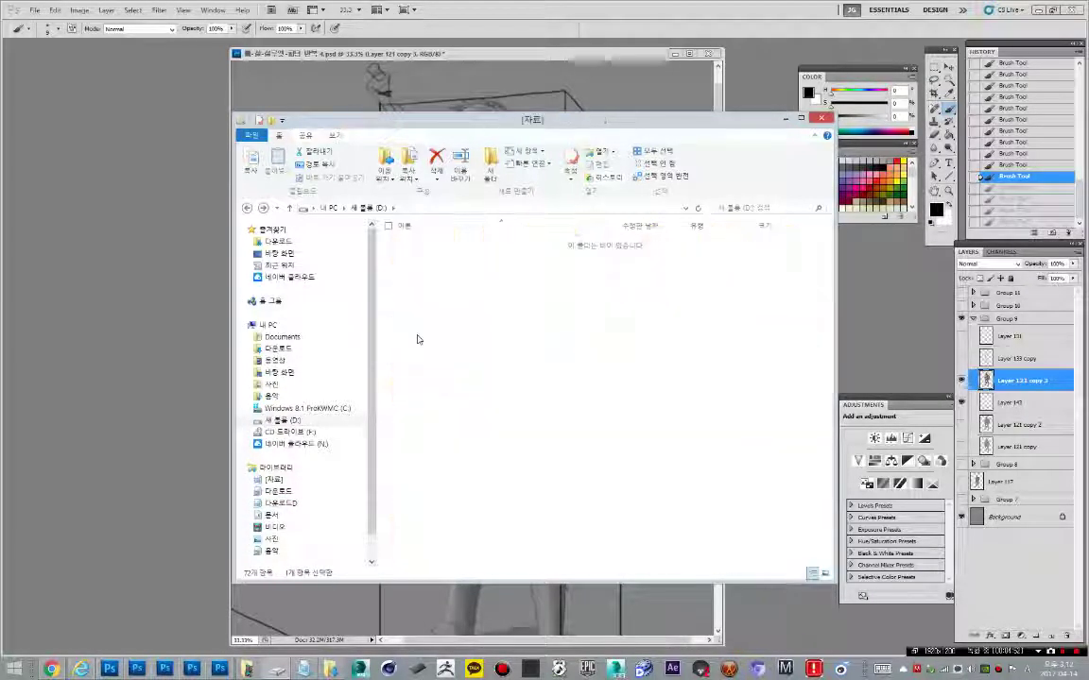
pyautogui.doubleClick(443, 255)
pyautogui.press('BackSpace')
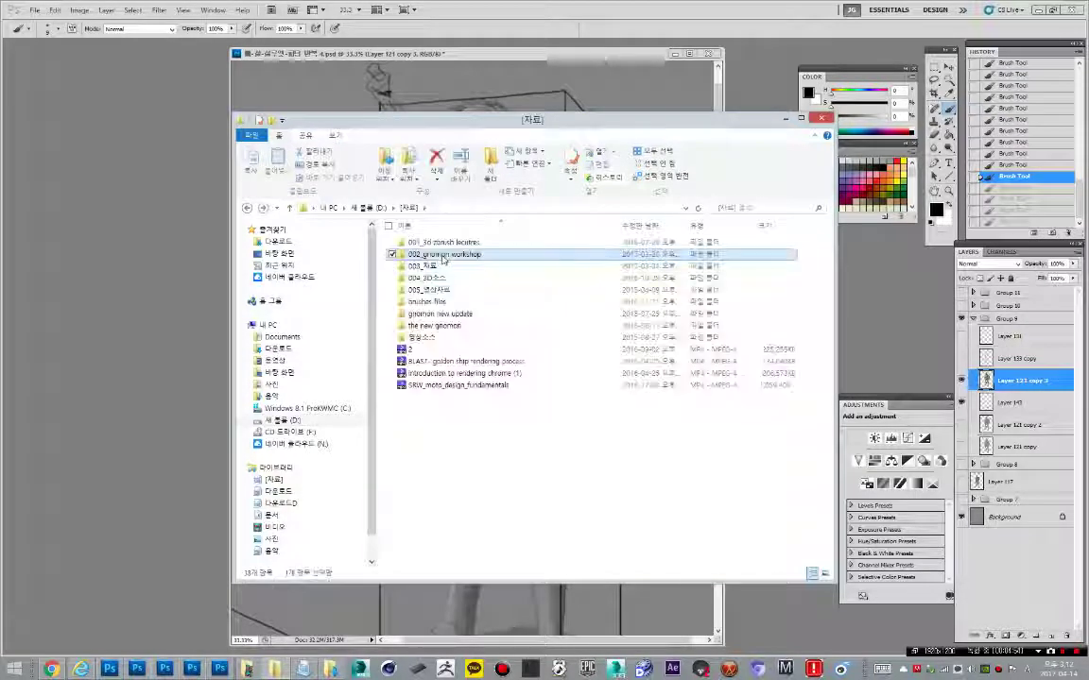
# Step: View the Project_Files images of the "How To Render" course inside 002_gnomon workshop, and return to the Photoshop drawing
pyautogui.doubleClick(443, 258)
pyautogui.click(523, 433)
pyautogui.scroll(-2, 525, 433)
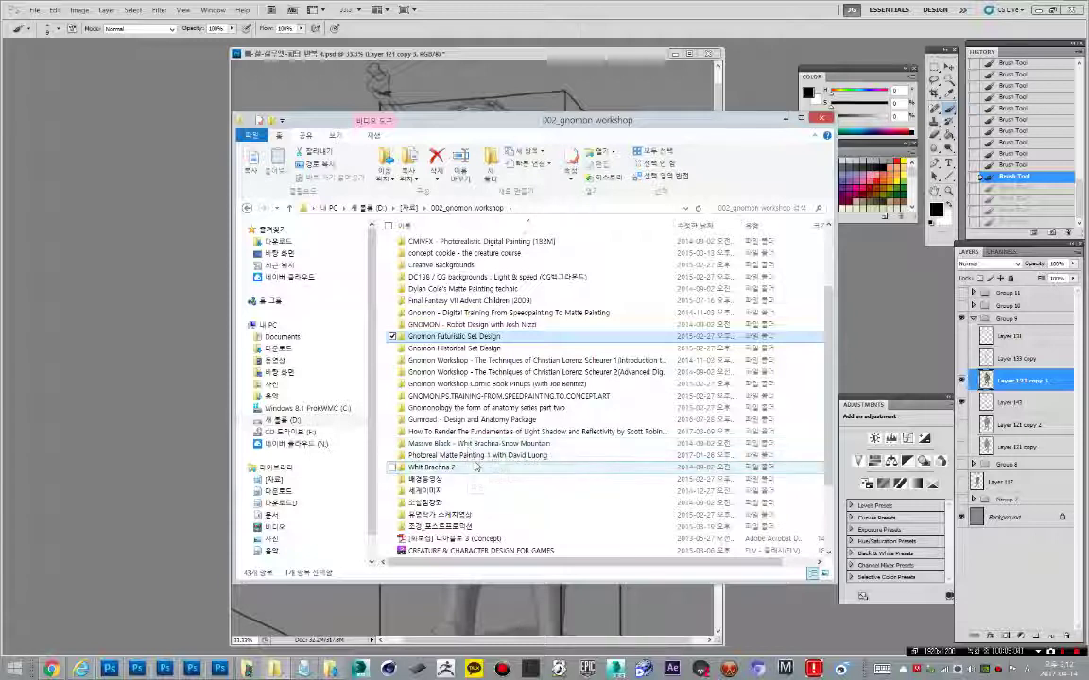
pyautogui.click(473, 431)
pyautogui.press('Return')
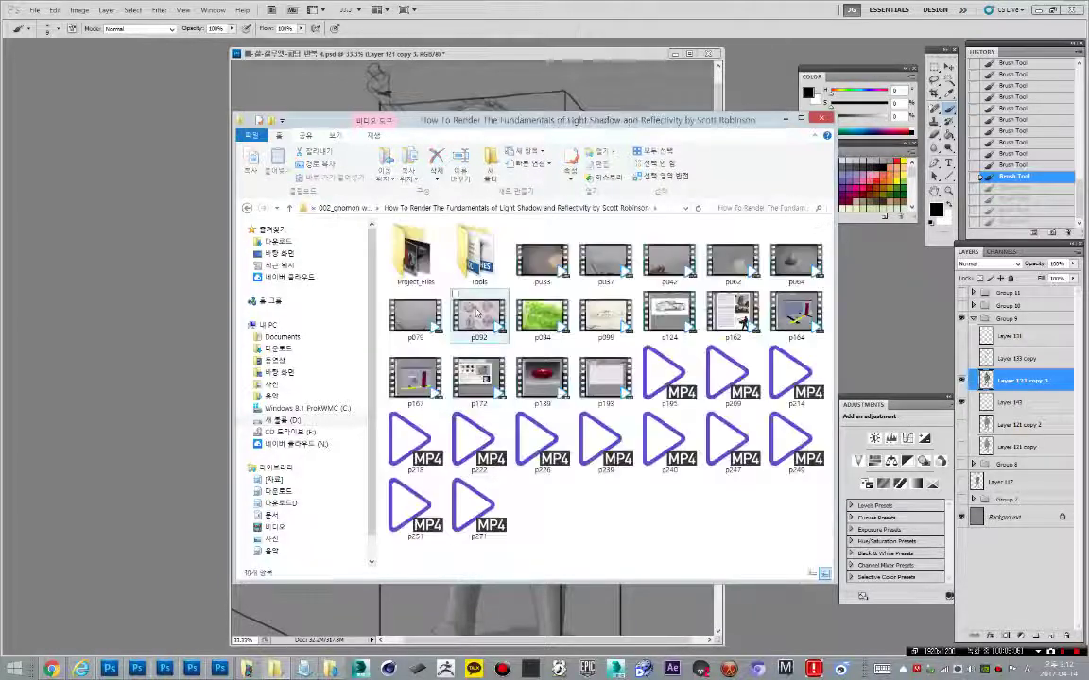
pyautogui.doubleClick(422, 248)
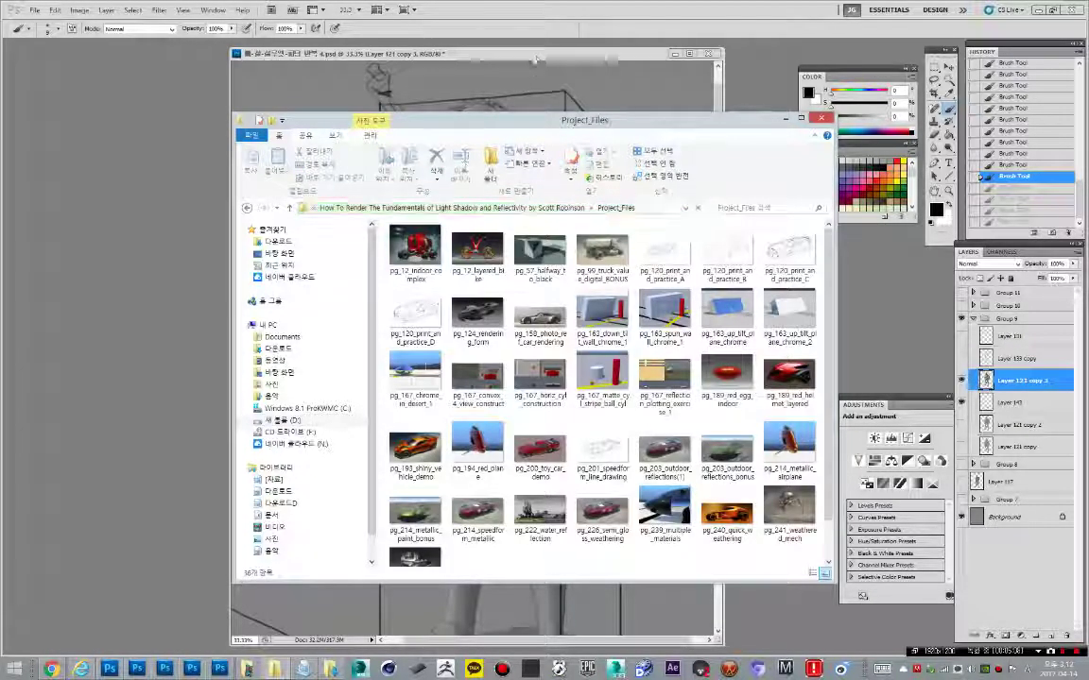
pyautogui.hotkey('alt', 'Tab')
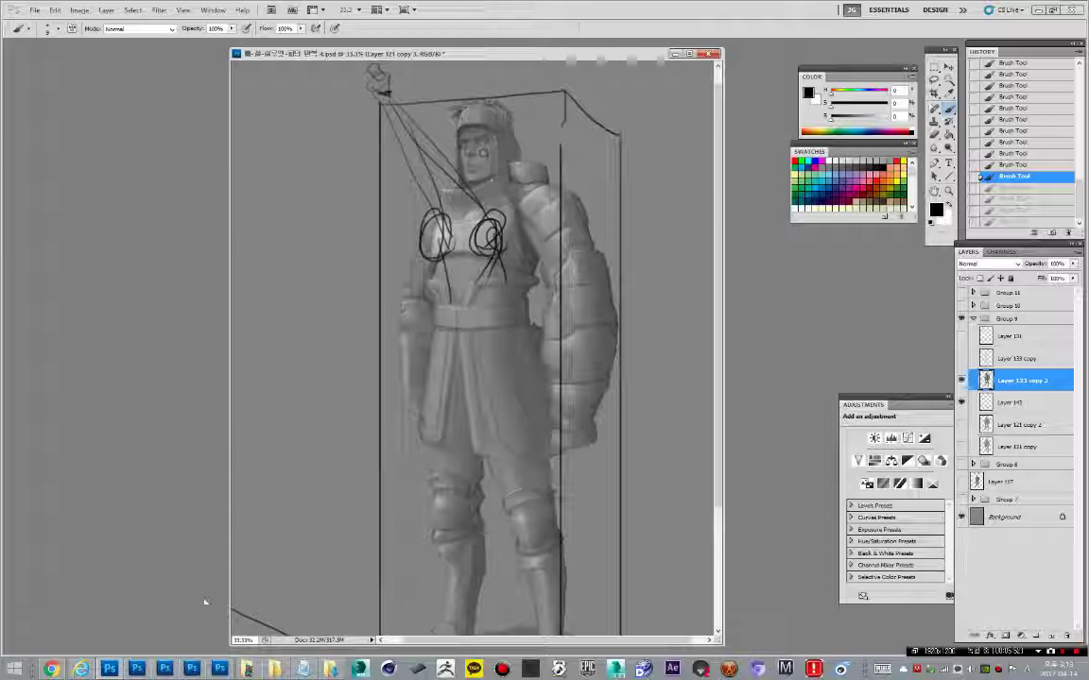
# Step: Switch to the web browser, open google.co.kr and search for images of "키아로스쿠로"
pyautogui.moveTo(83, 669)
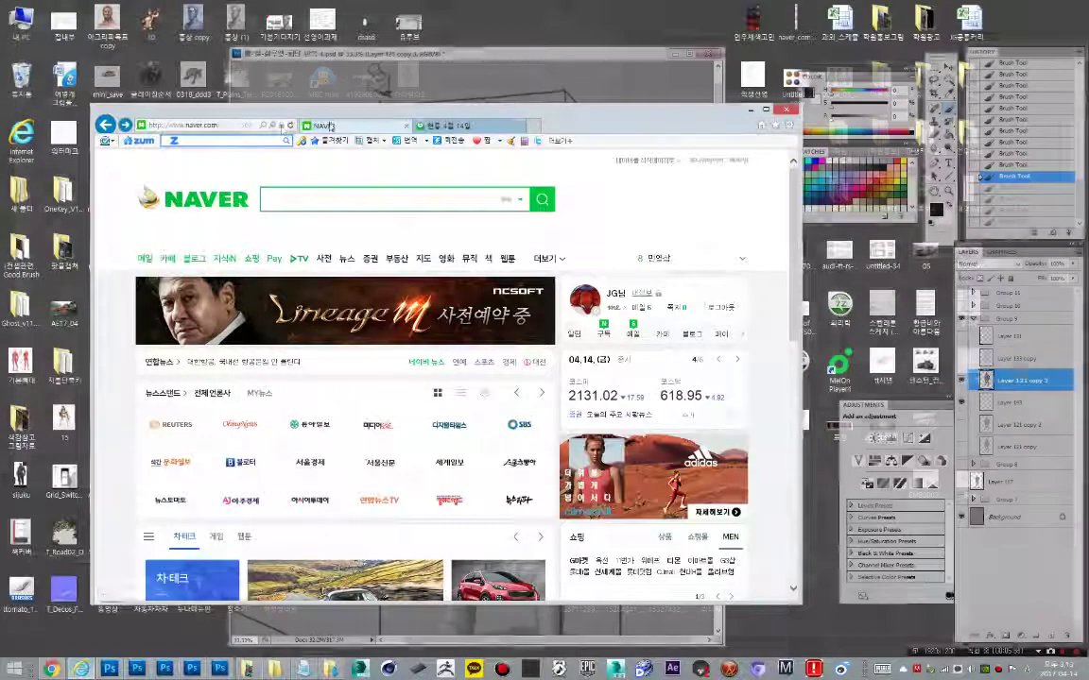
pyautogui.click(73, 605)
pyautogui.click(255, 126)
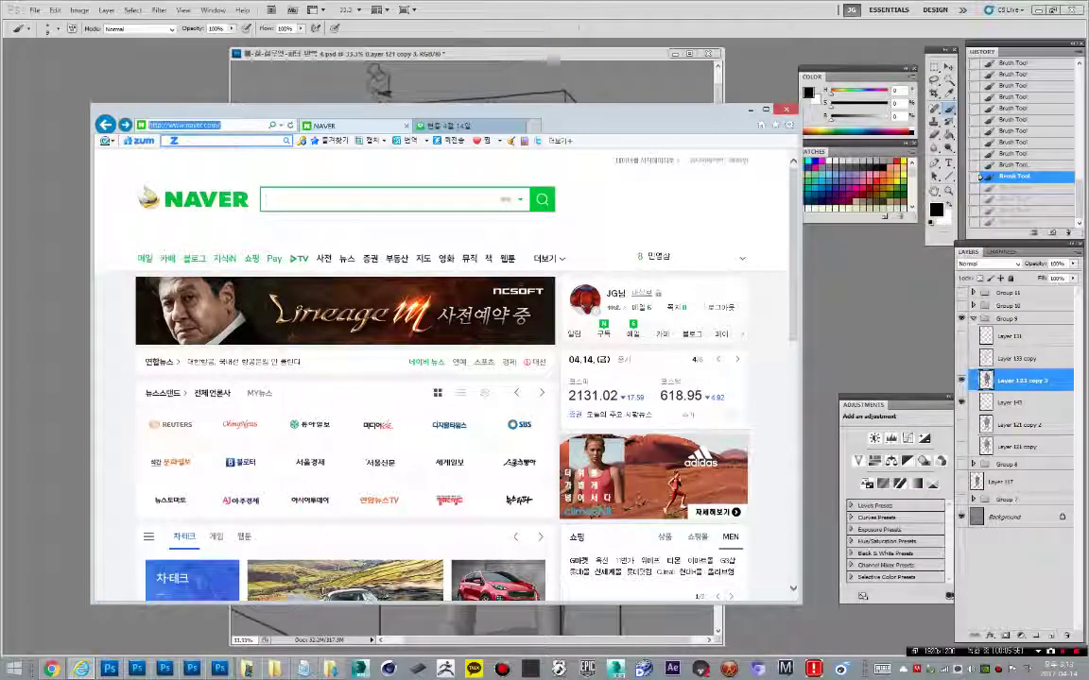
pyautogui.write('google.co.kr')
pyautogui.press('Return')
pyautogui.write('카야로')
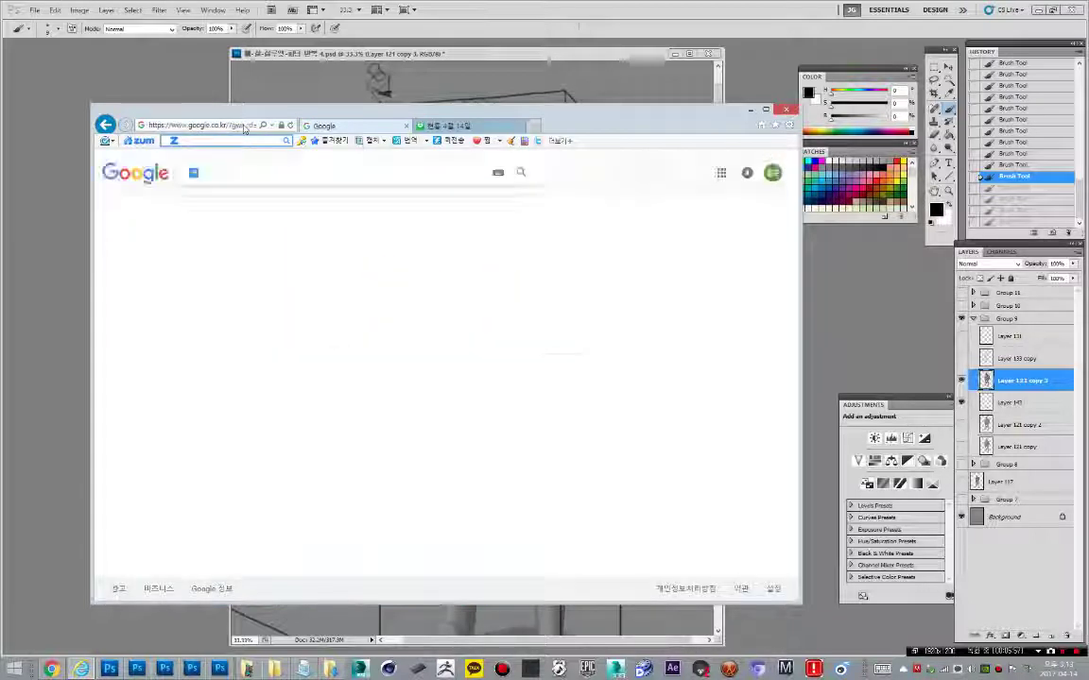
pyautogui.write('스쿠로')
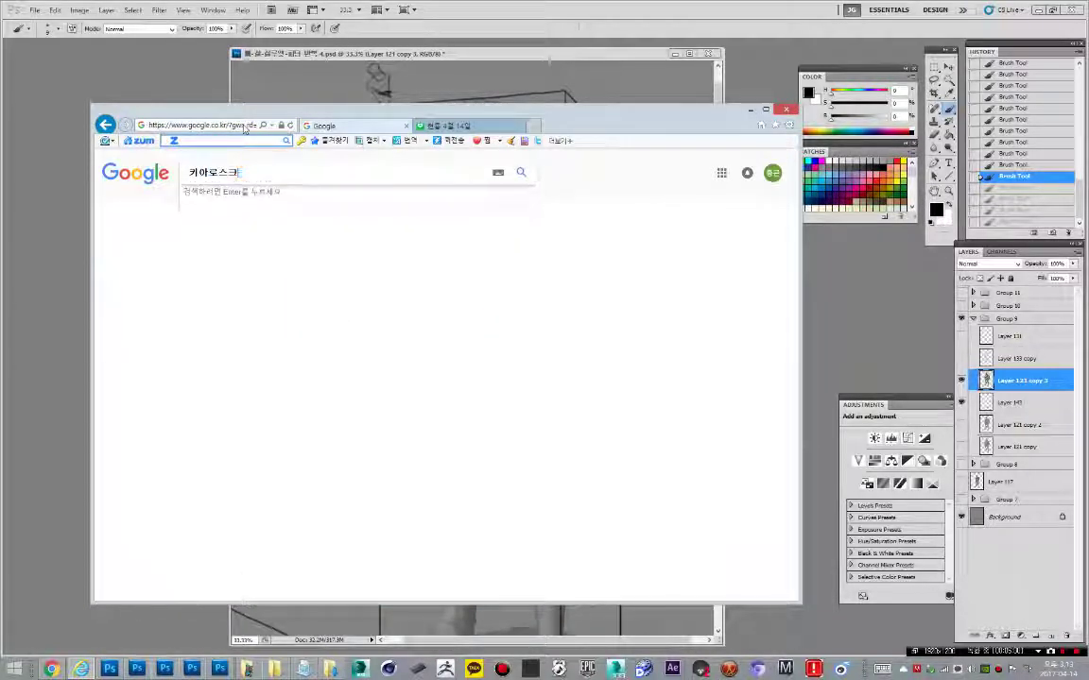
pyautogui.press('Return')
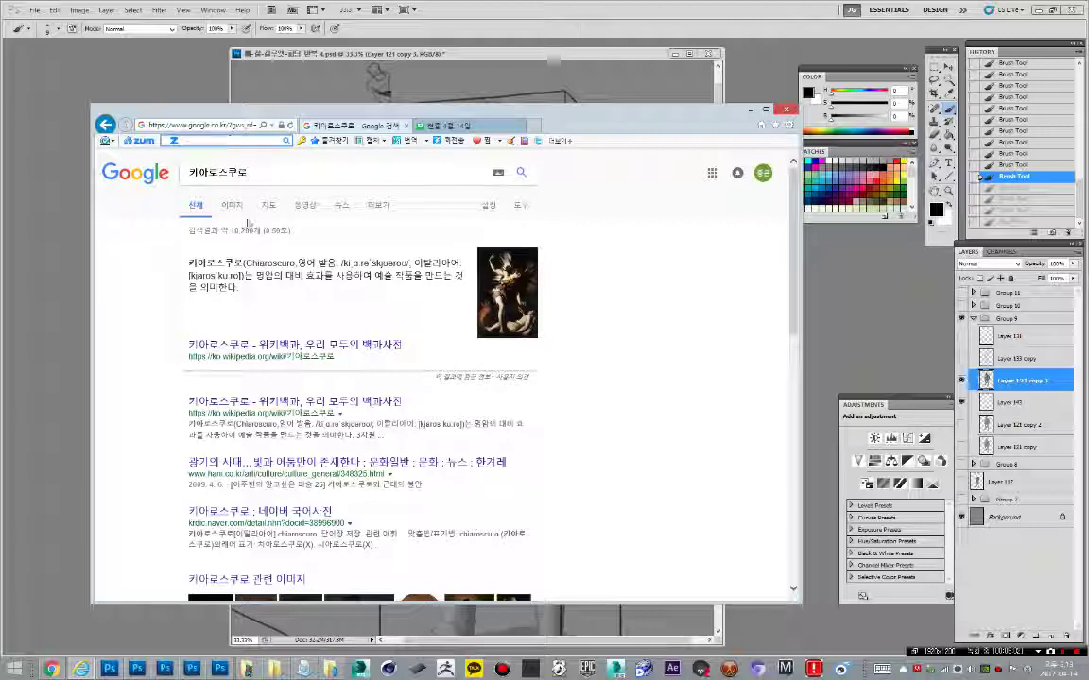
pyautogui.click(269, 217)
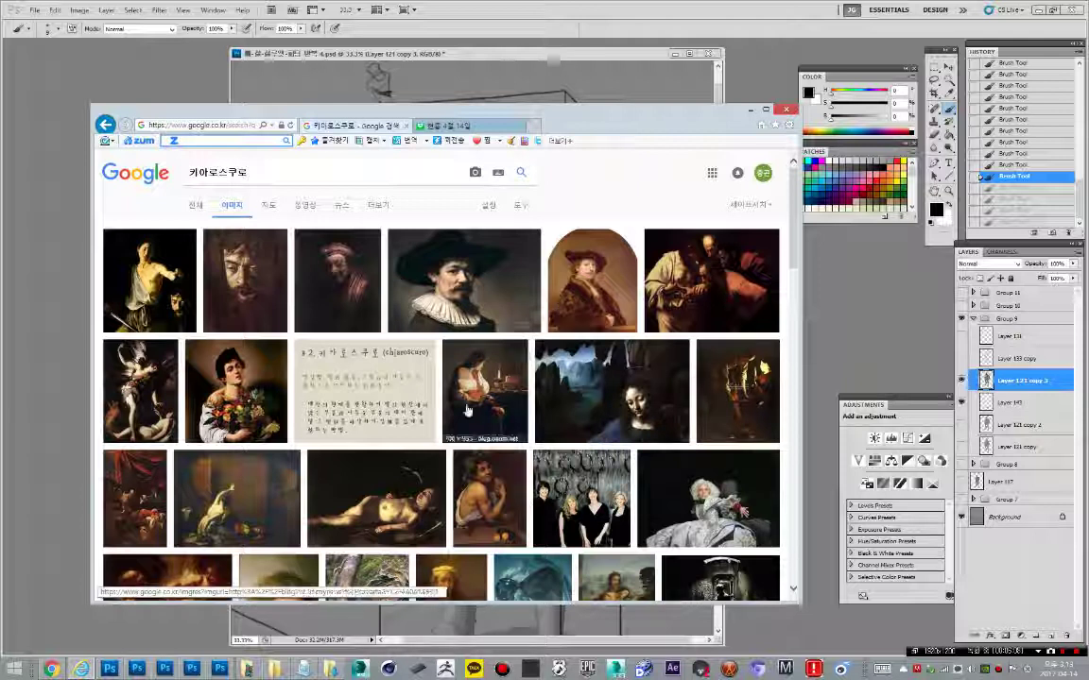
# Step: Open the portrait of the man in the wide black hat and compare it with the related portrait images
pyautogui.click(321, 257)
pyautogui.click(470, 199)
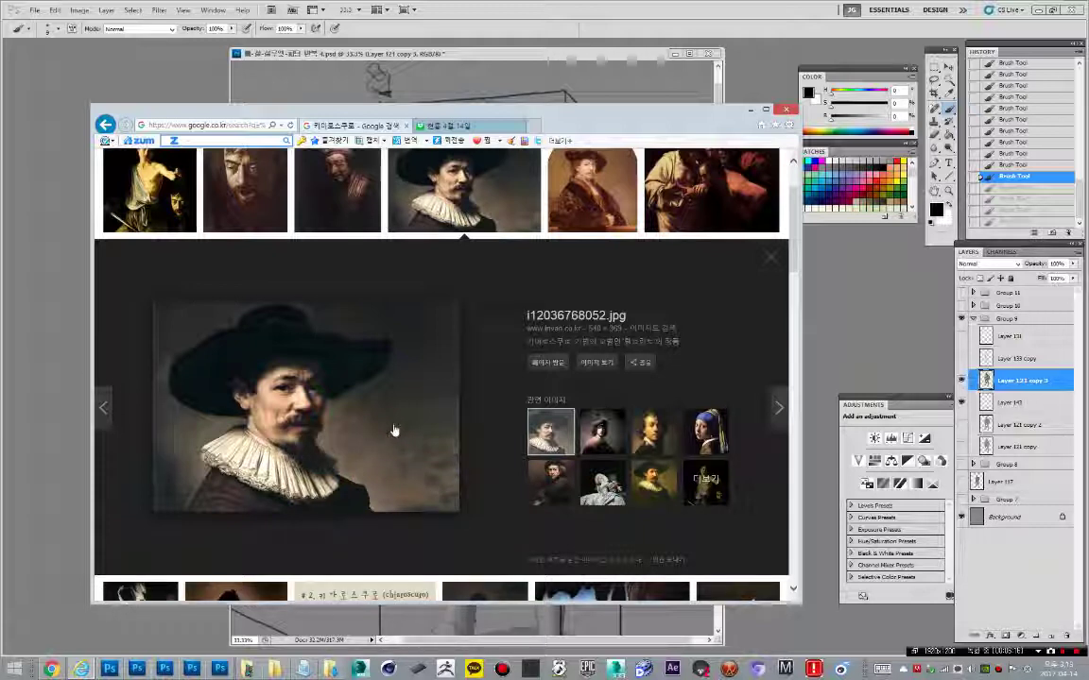
pyautogui.click(598, 430)
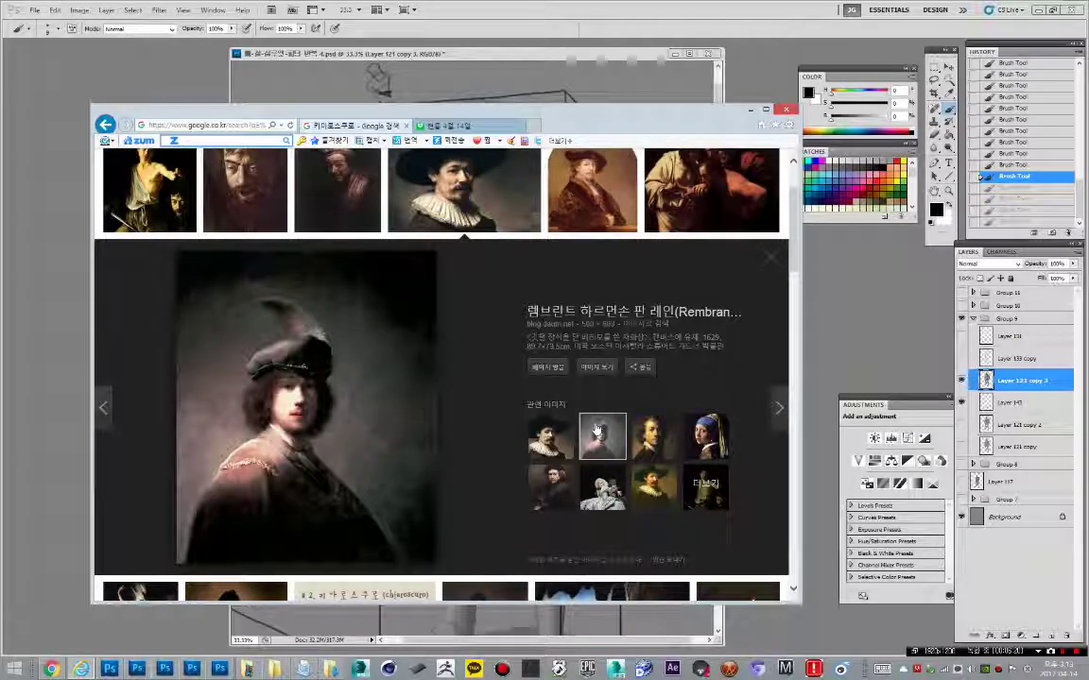
pyautogui.click(663, 448)
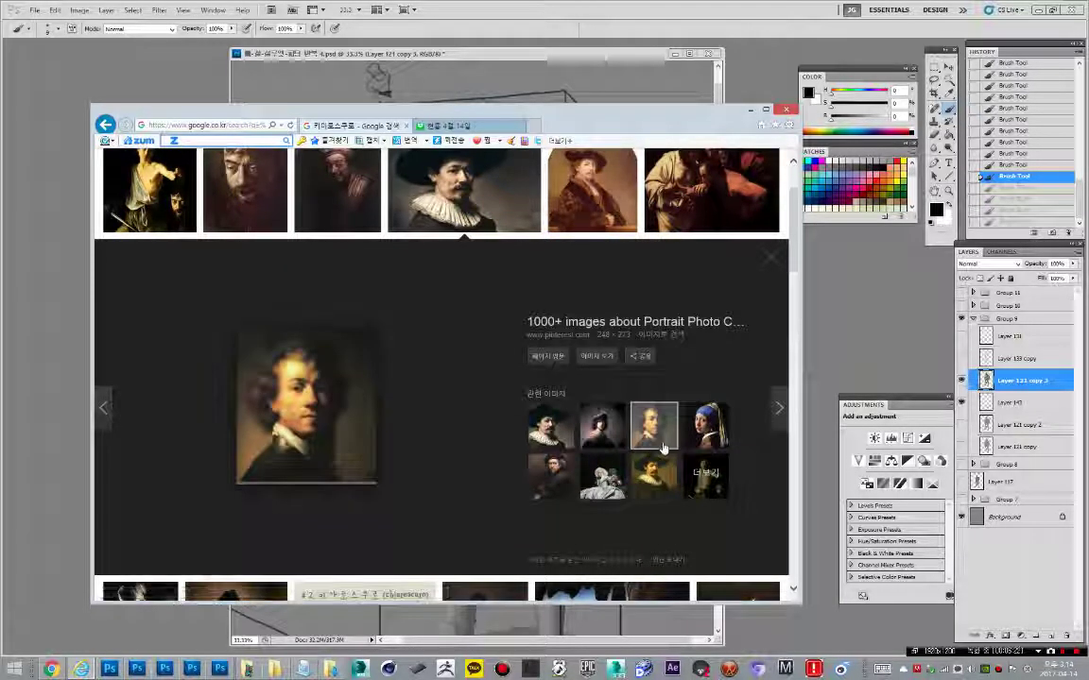
pyautogui.click(598, 444)
pyautogui.click(644, 440)
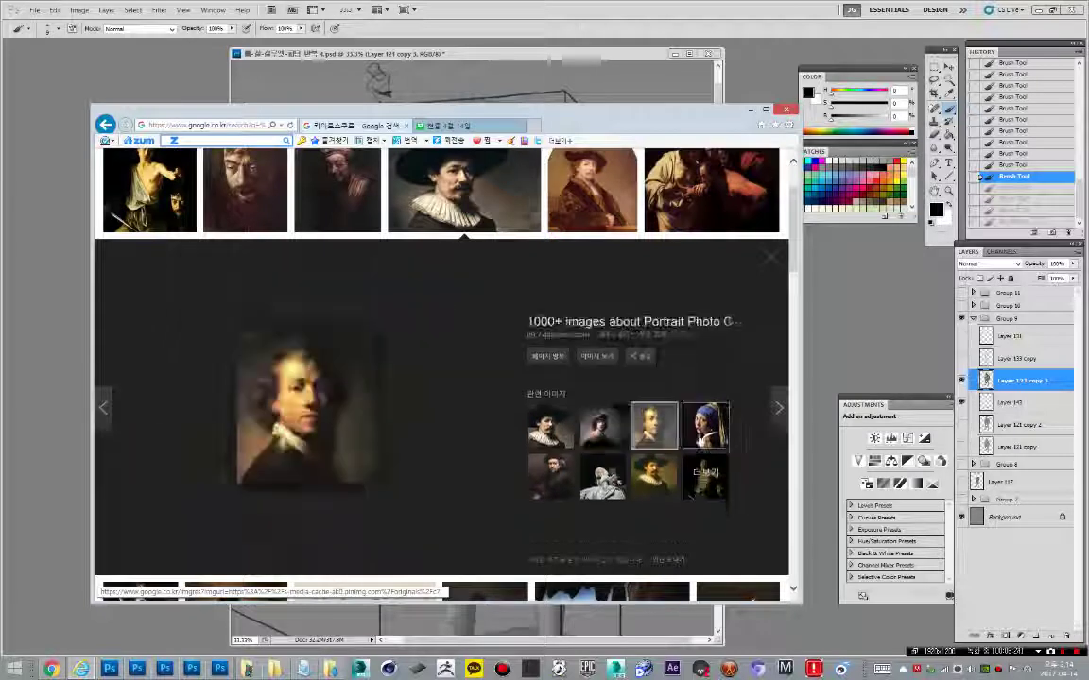
pyautogui.click(705, 435)
pyautogui.click(560, 432)
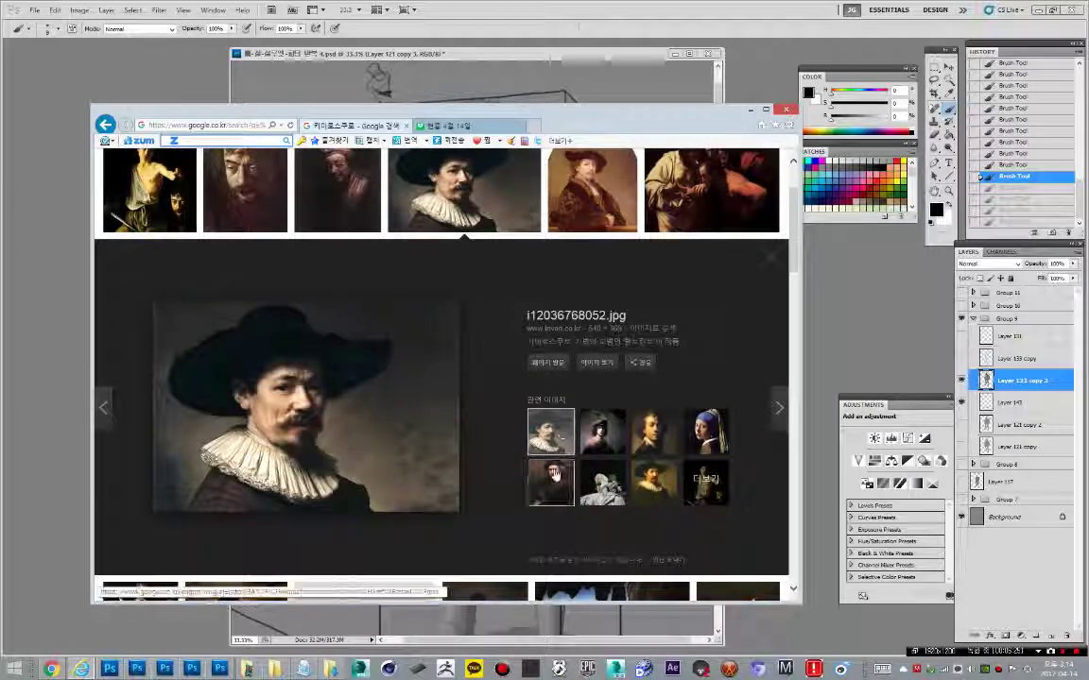
# Step: Compare the related portraits, including the girl with the pearl earring, the warm-toned man in a black hat and the young man in a beret
pyautogui.click(551, 480)
pyautogui.click(691, 442)
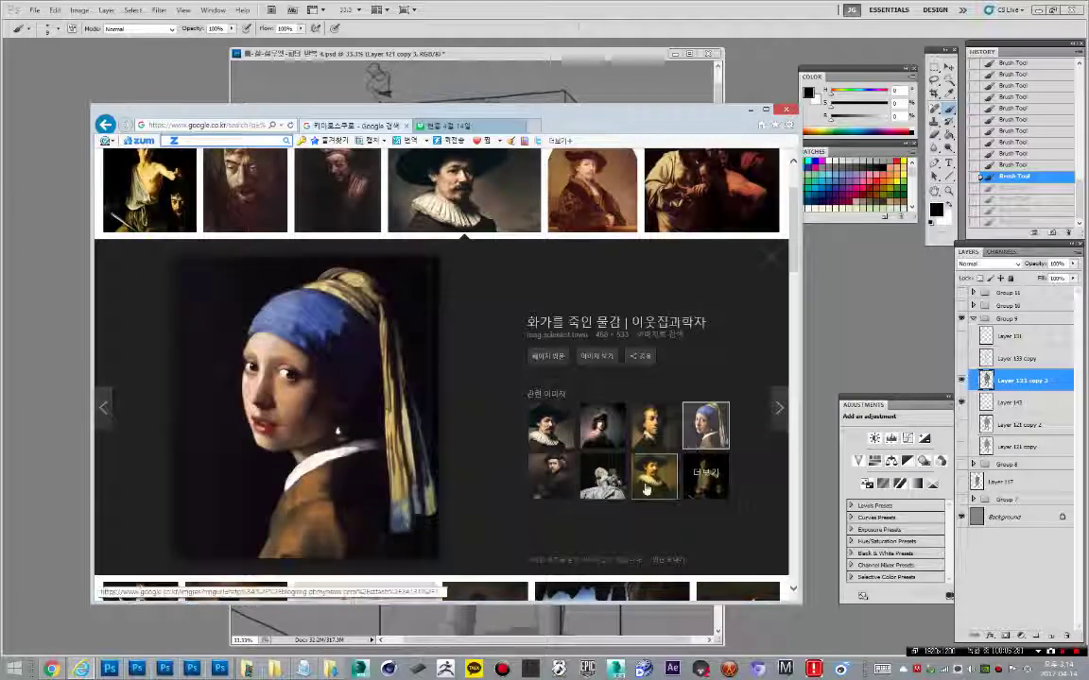
pyautogui.click(658, 477)
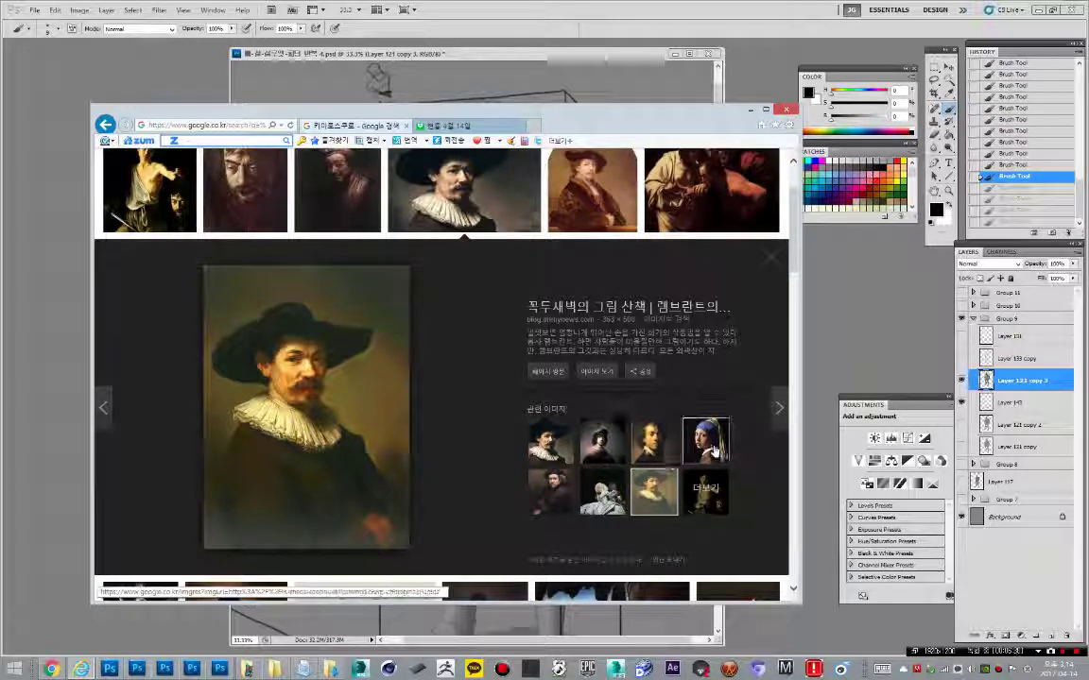
pyautogui.click(699, 452)
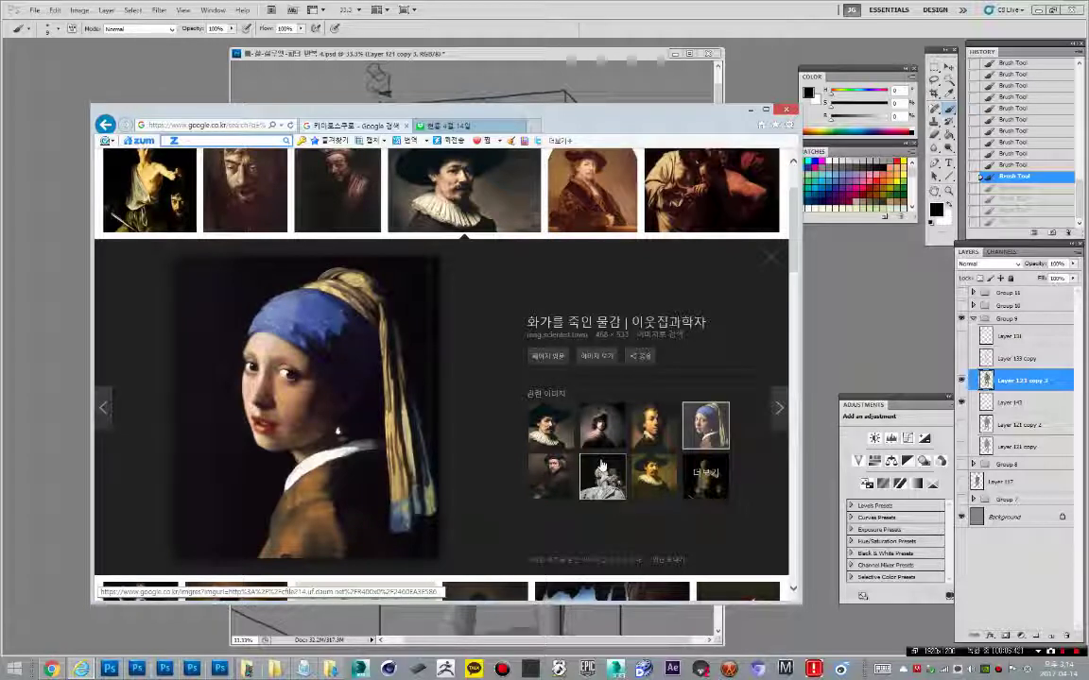
pyautogui.click(548, 425)
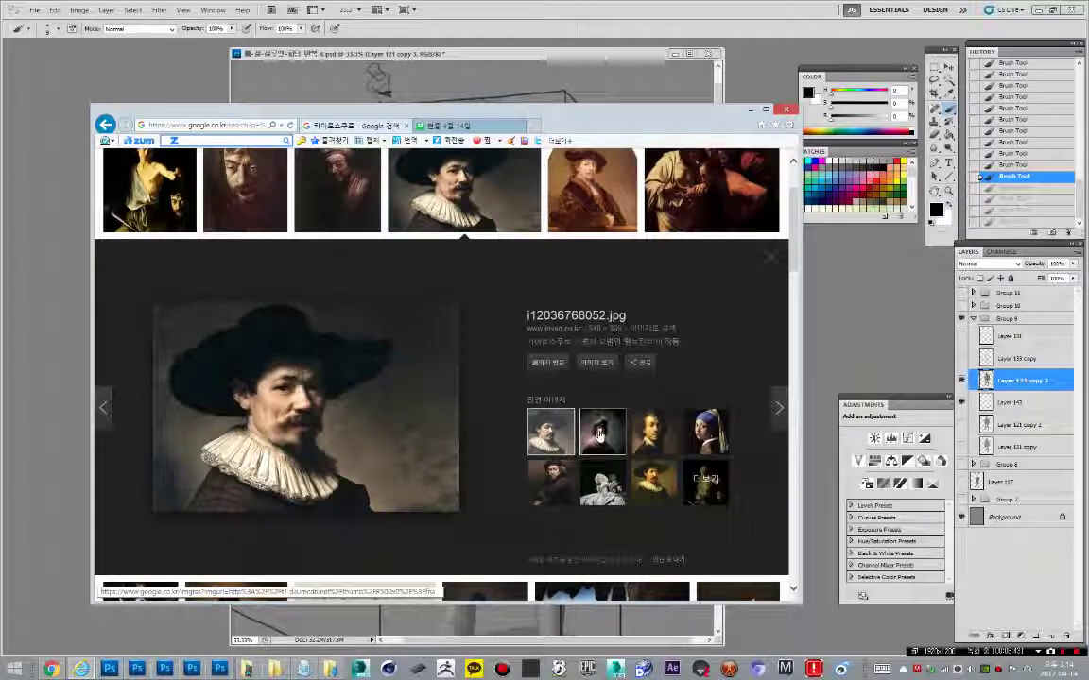
pyautogui.click(599, 435)
# Step: View the dark bearded-face painting, reopen the portrait of the man in the wide black hat, and return to the Photoshop drawing
pyautogui.scroll(2, 251, 294)
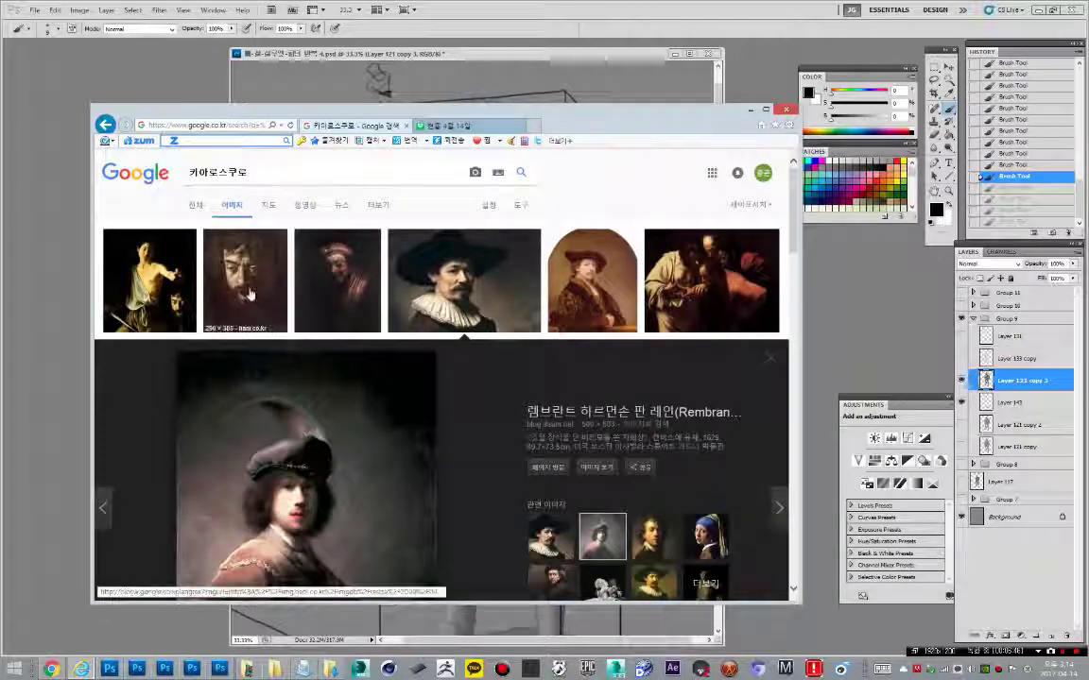
pyautogui.click(250, 295)
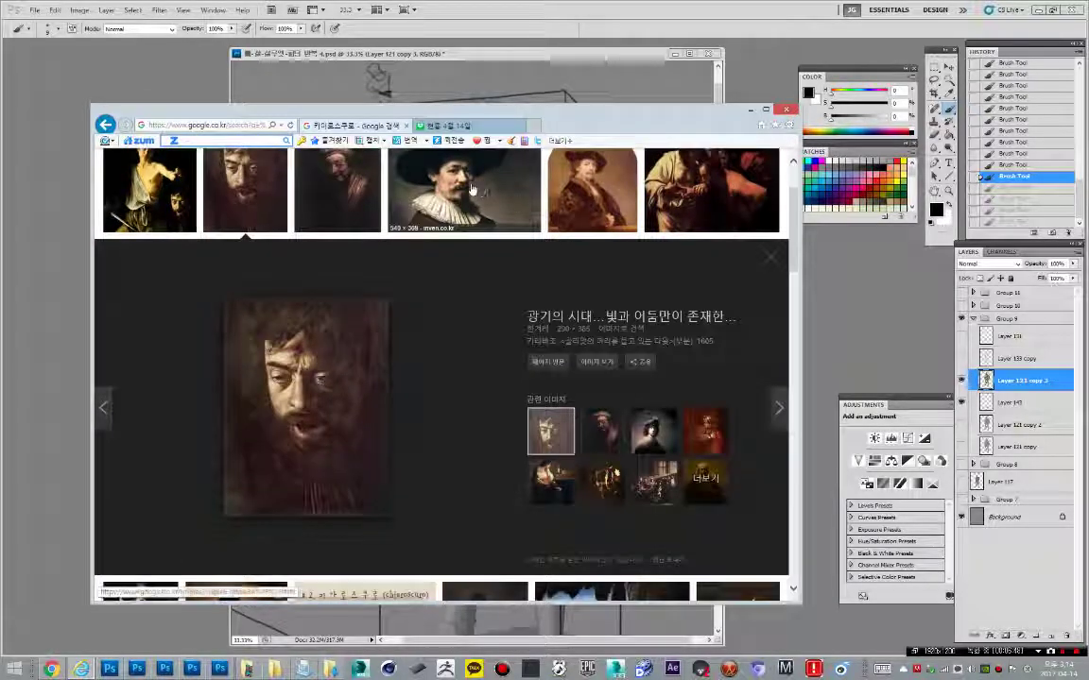
pyautogui.click(478, 194)
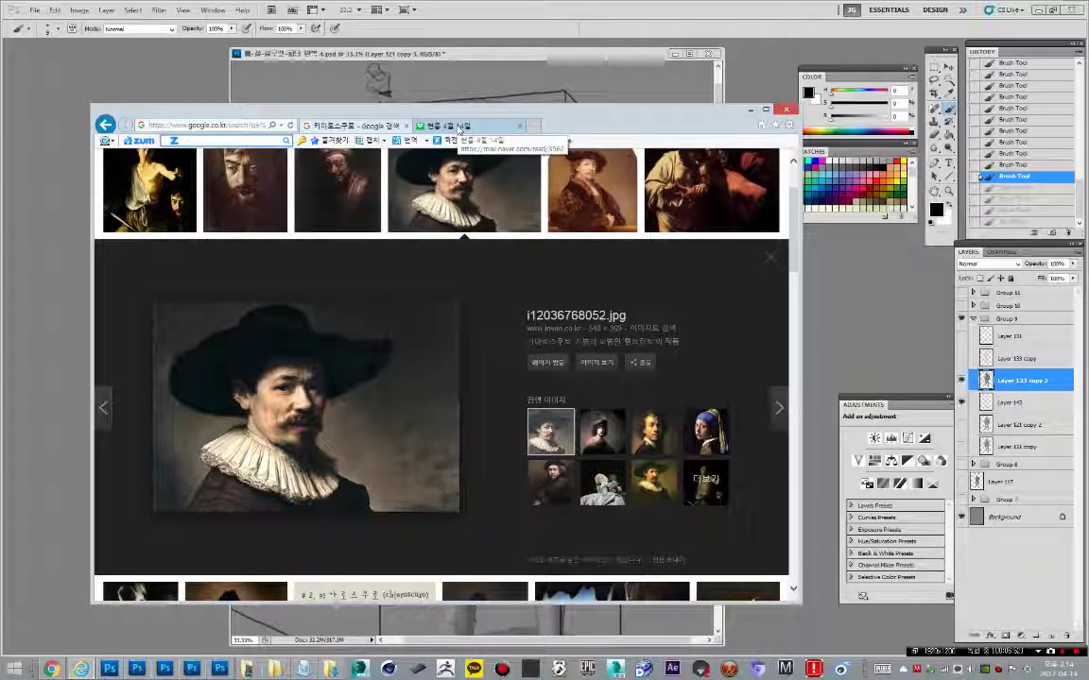
pyautogui.scroll(2, 465, 213)
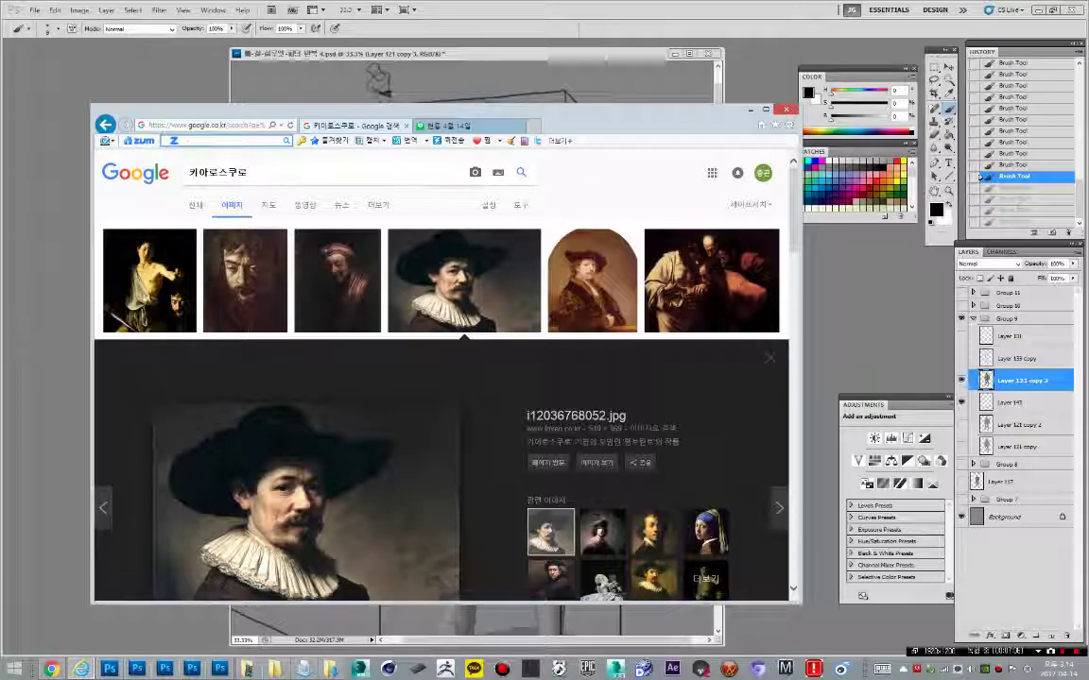
pyautogui.doubleClick(218, 172)
pyautogui.click(750, 110)
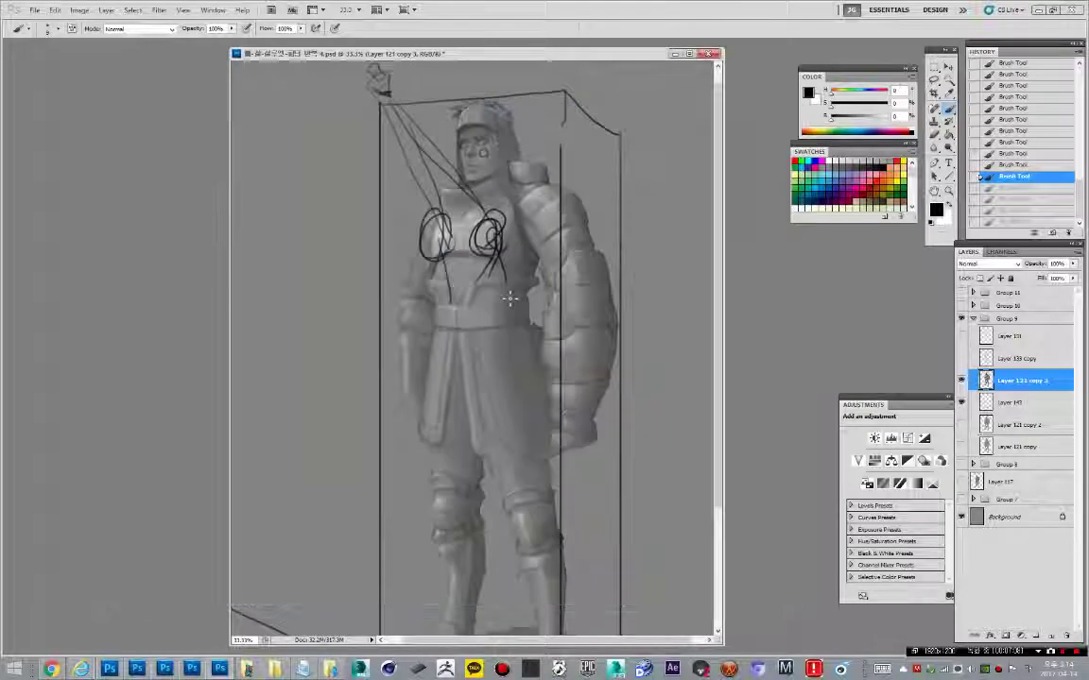
# Step: Open pg_203_outdoor_reflections(1) and pg_200_toy_car_demo from the Project_Files folder in Photoshop
pyautogui.moveTo(330, 669)
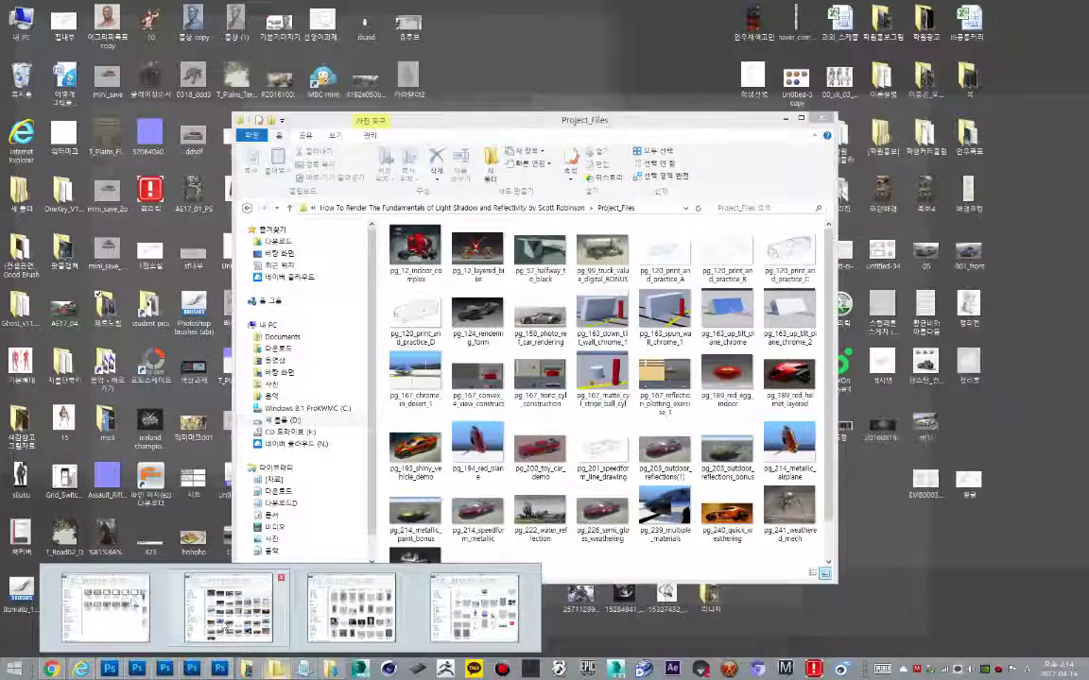
pyautogui.click(357, 613)
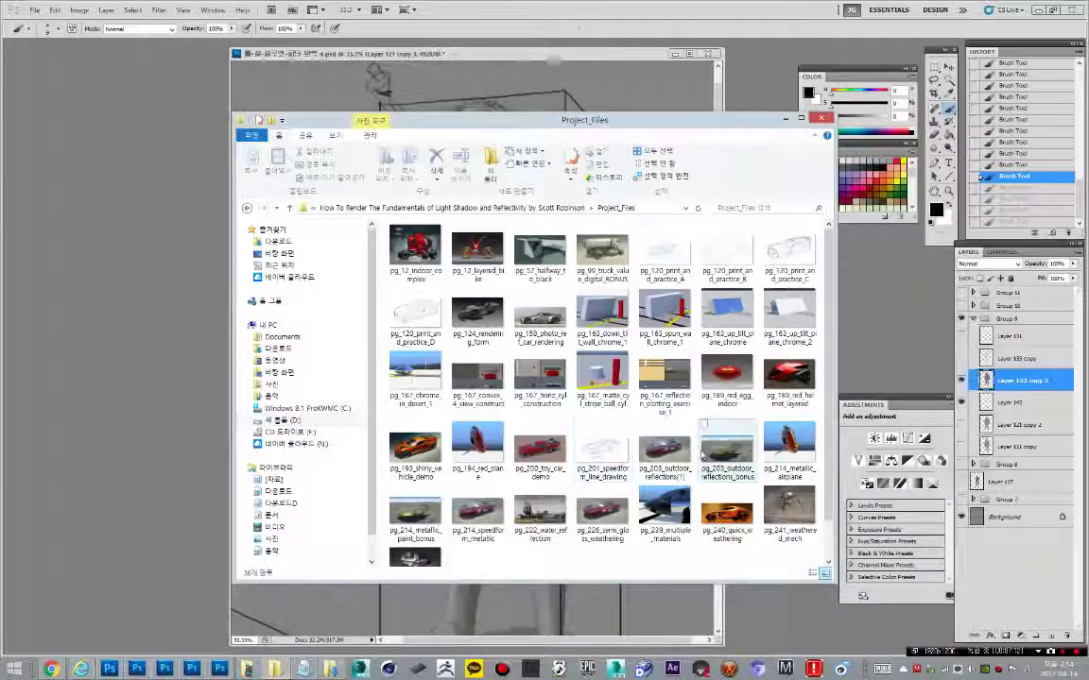
pyautogui.moveTo(664, 446); pyautogui.dragTo(801, 620)
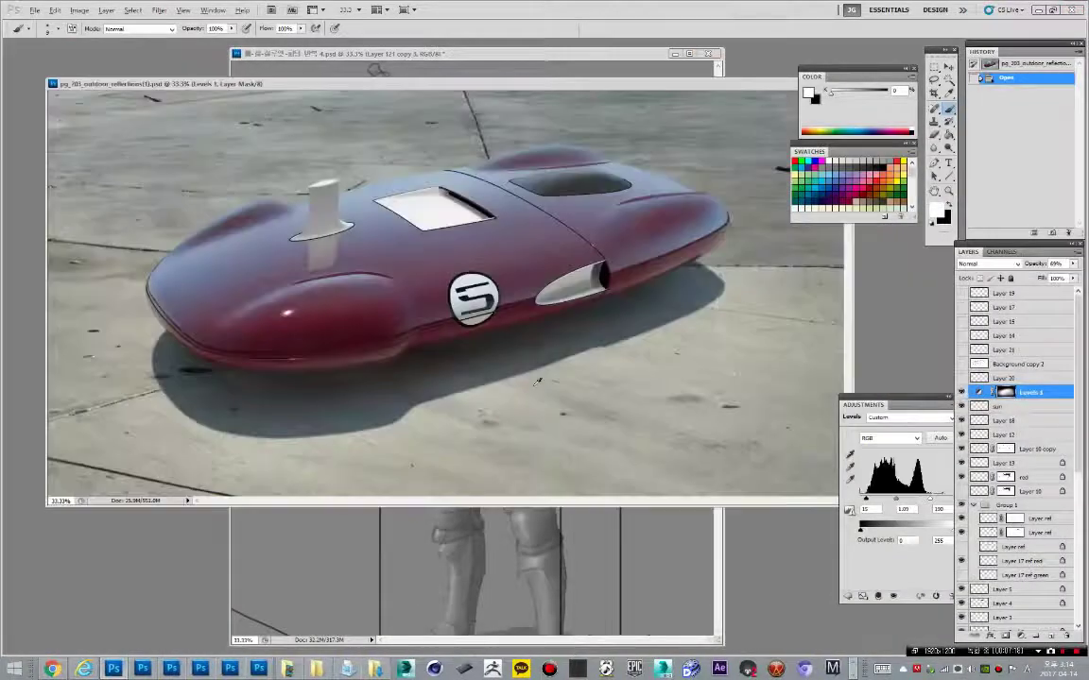
pyautogui.click(287, 668)
pyautogui.moveTo(537, 454); pyautogui.dragTo(785, 614)
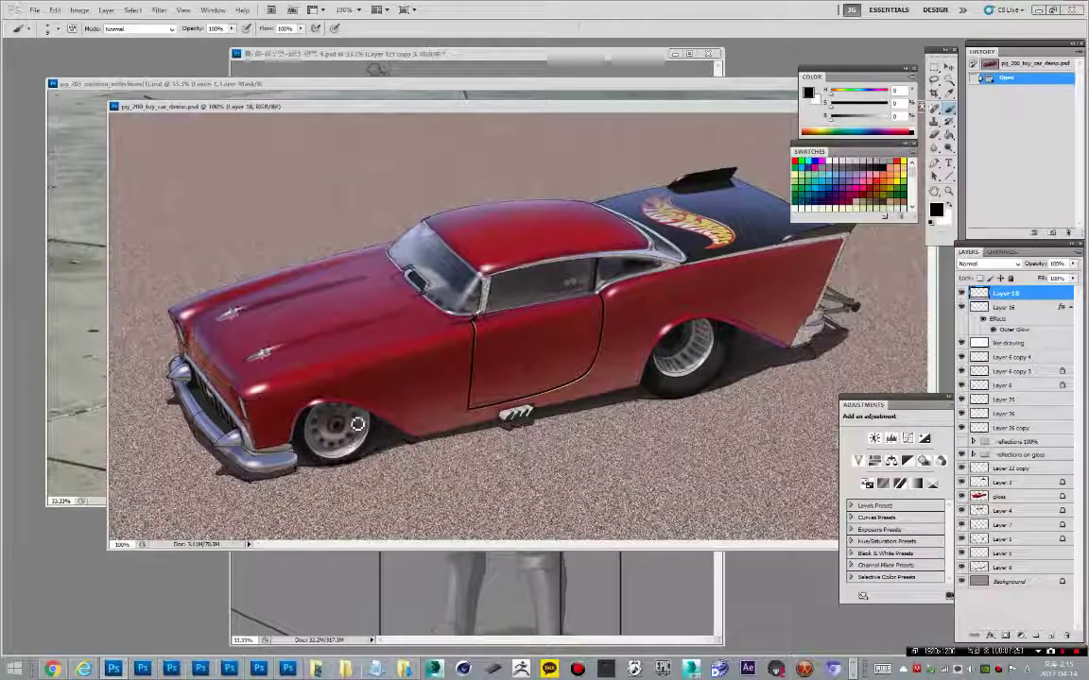
# Step: Select the "reflections on gloss" group from the toy car's hood and toggle its visibility to compare the car with and without reflections
pyautogui.press('v')
pyautogui.rightClick(261, 388)
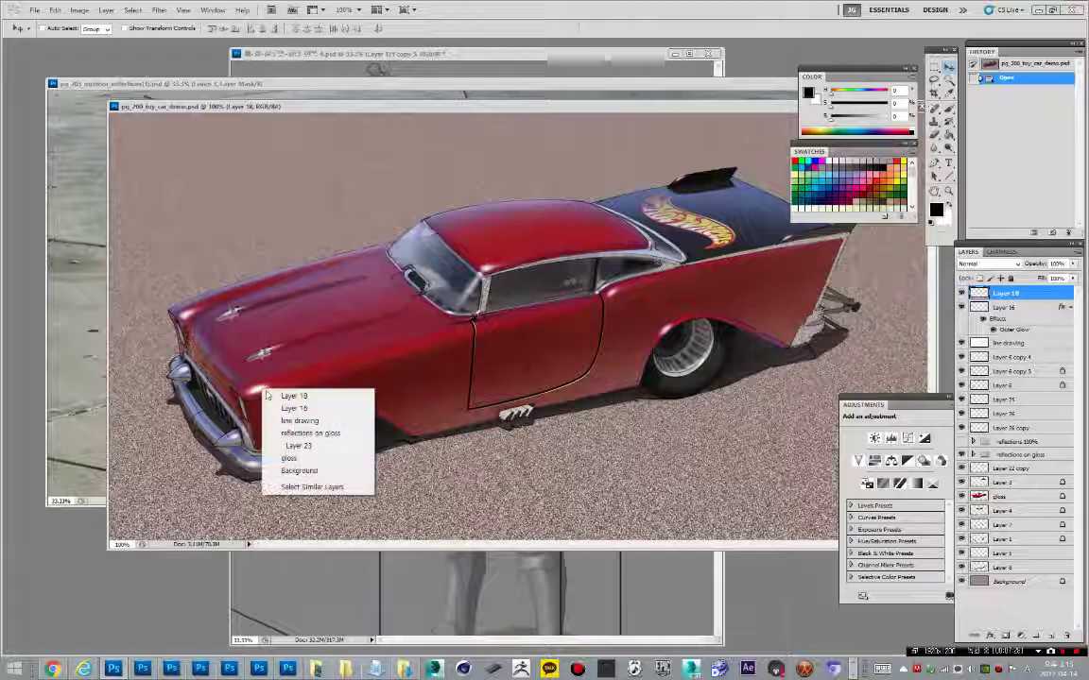
pyautogui.click(294, 408)
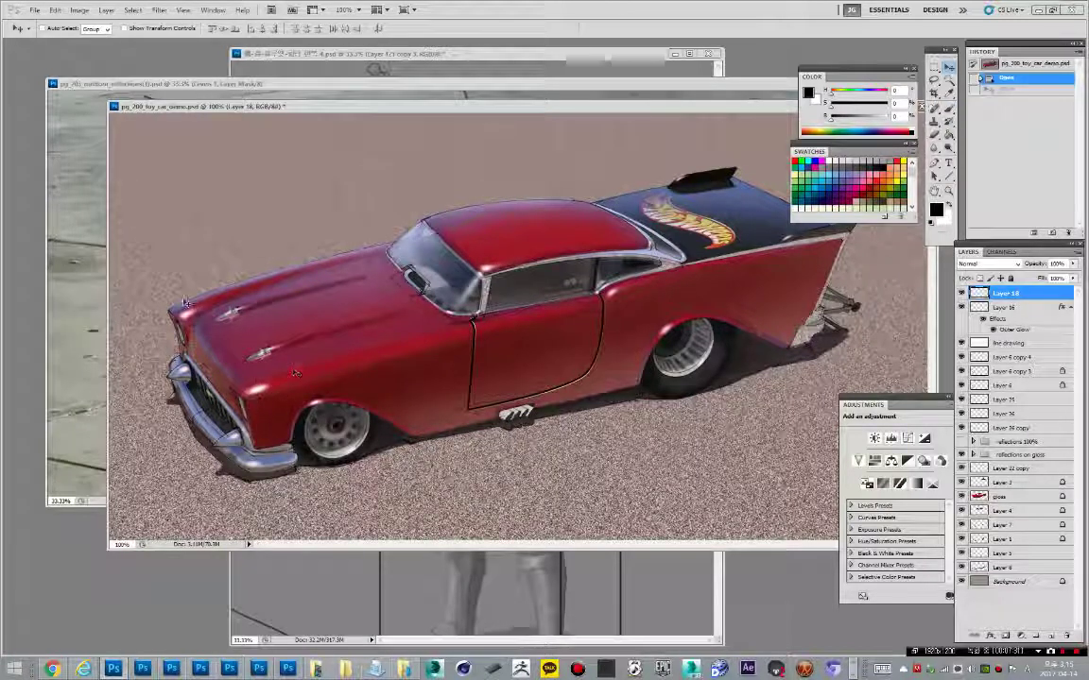
pyautogui.rightClick(176, 310)
pyautogui.click(225, 329)
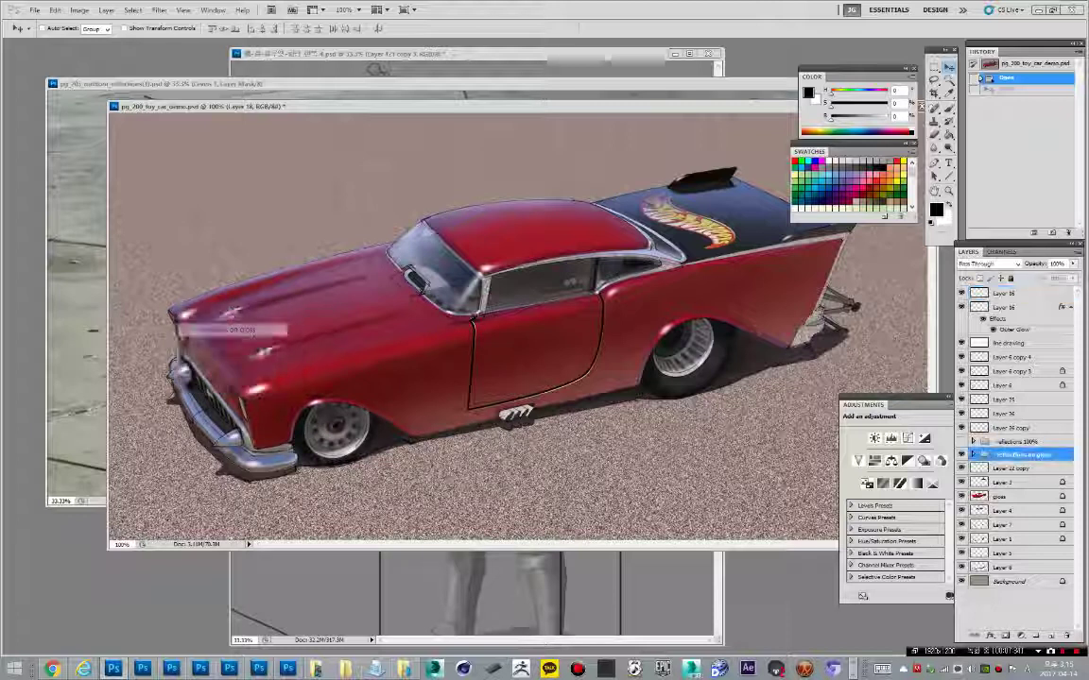
pyautogui.click(962, 454)
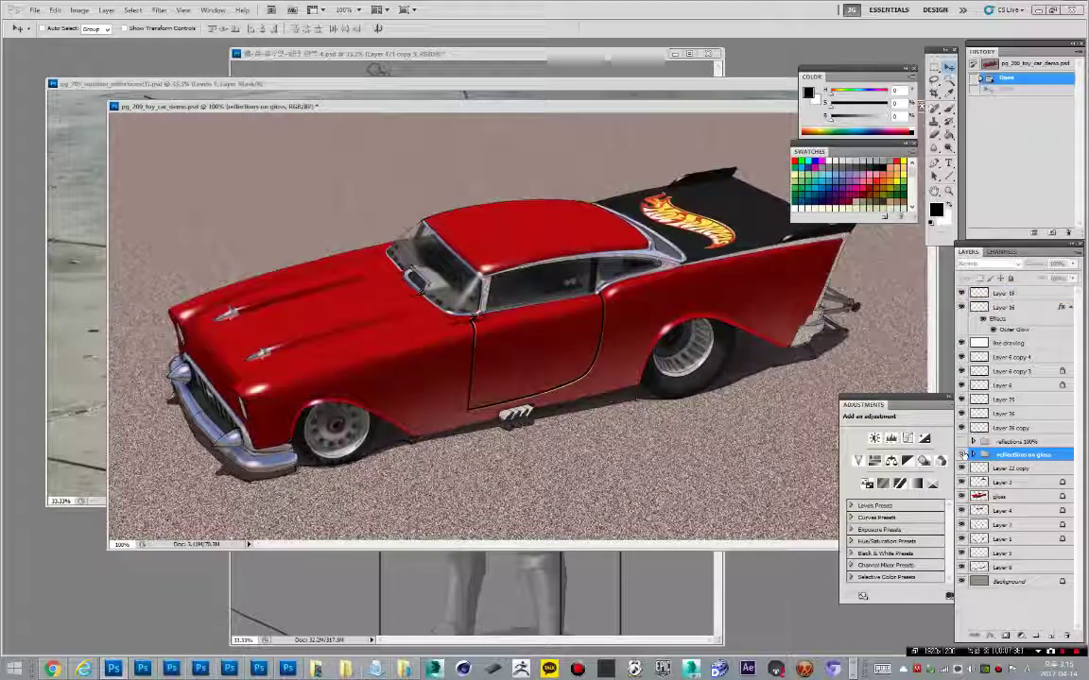
pyautogui.click(962, 455)
pyautogui.click(962, 455)
pyautogui.click(962, 456)
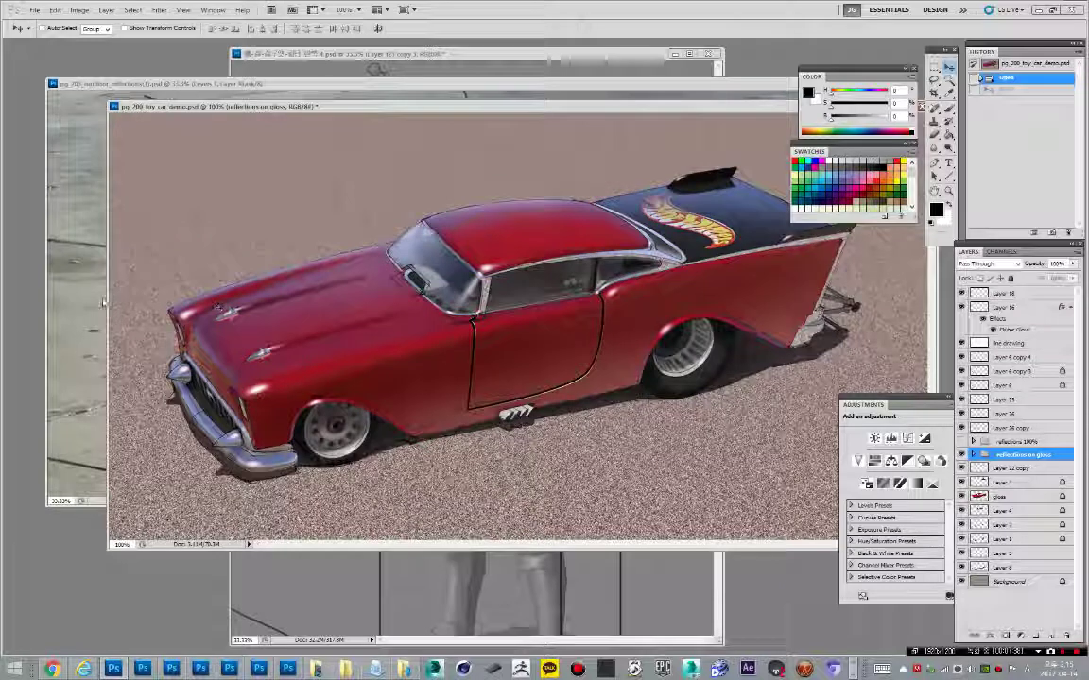
# Step: In pg_203_outdoor_reflections(1).psd, hide the "sky 100% red" layer, its copy and the "sky 100% copy" layer
pyautogui.click(94, 274)
pyautogui.scroll(-1, 1039, 536)
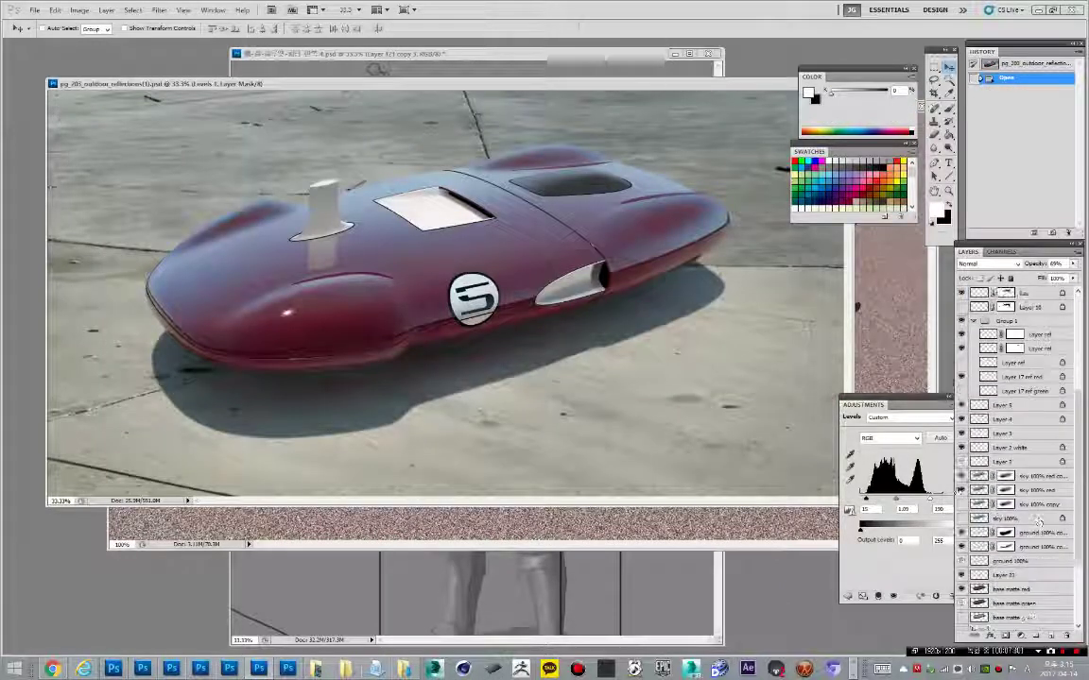
pyautogui.click(962, 476)
pyautogui.click(962, 489)
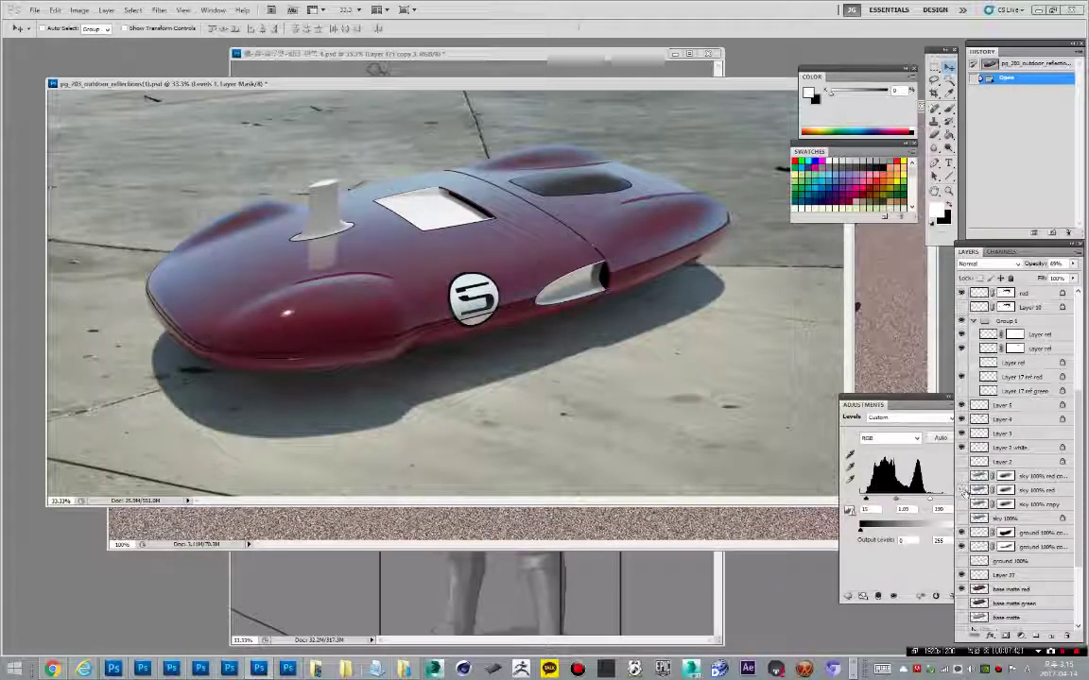
# Step: Toggle the "sky 100% red" layer repeatedly to compare the sky reflection on the red car body, leaving the layer shown
pyautogui.click(961, 489)
pyautogui.click(961, 490)
pyautogui.click(961, 490)
pyautogui.click(961, 489)
pyautogui.click(961, 490)
pyautogui.click(961, 490)
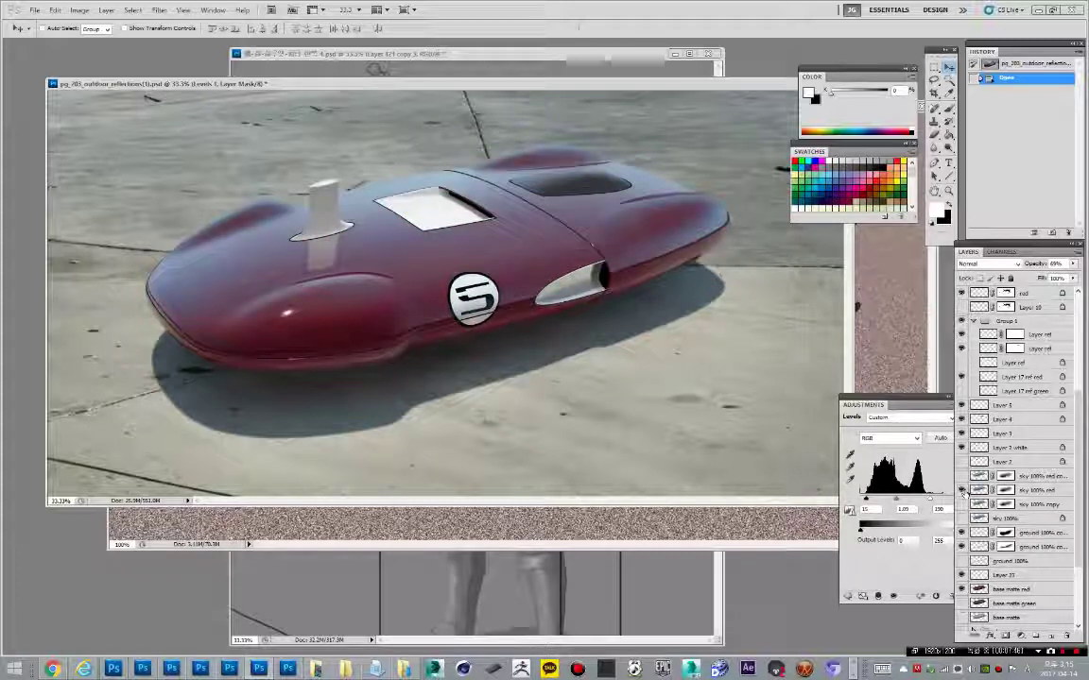
pyautogui.click(961, 490)
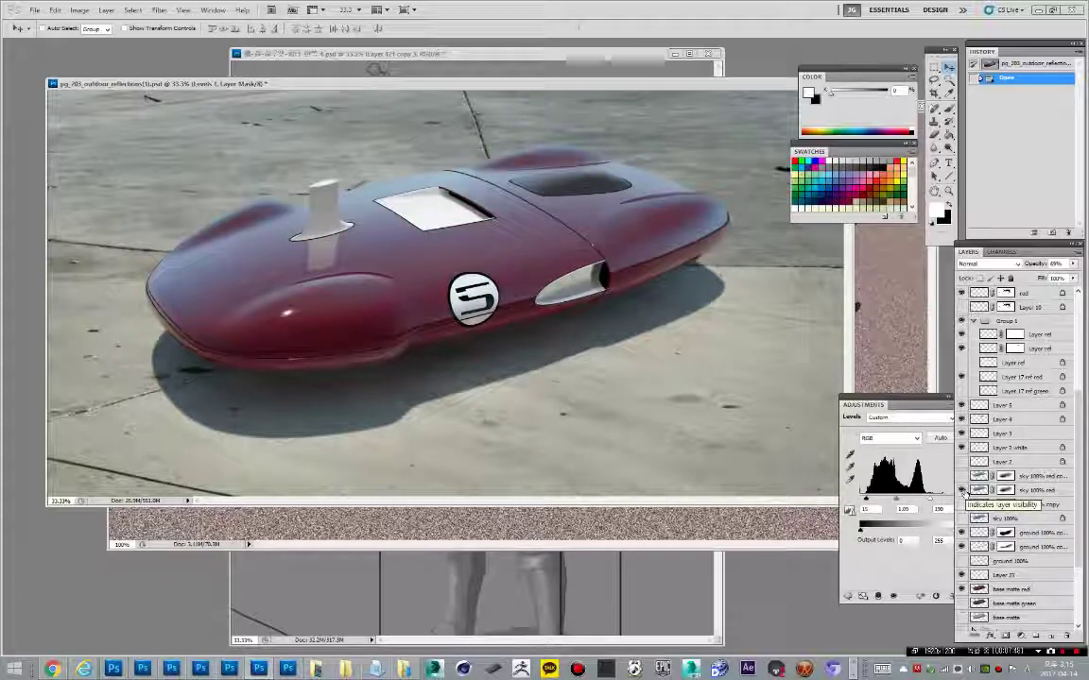